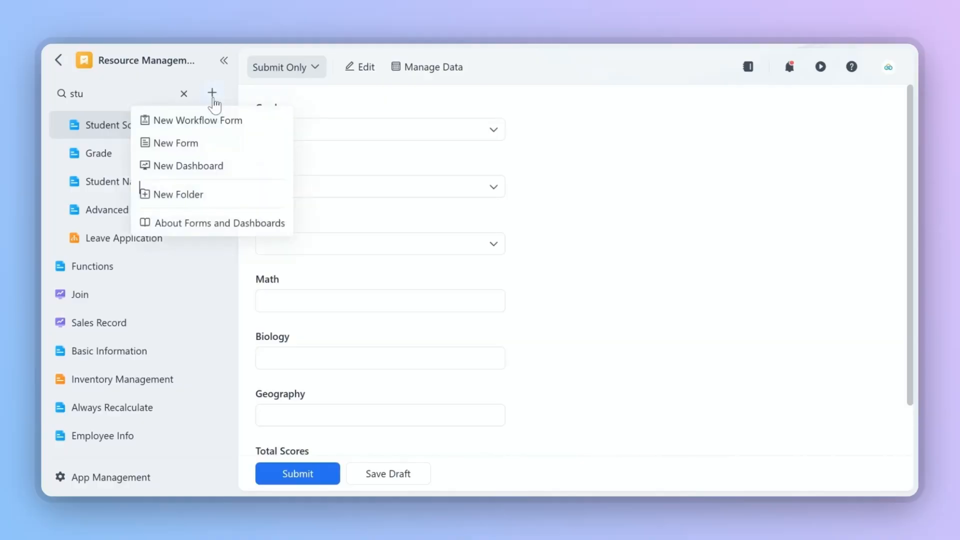
Create a new dashboard and add a detail table chart that uses the Student Score form as its data source
left_click(215, 167)
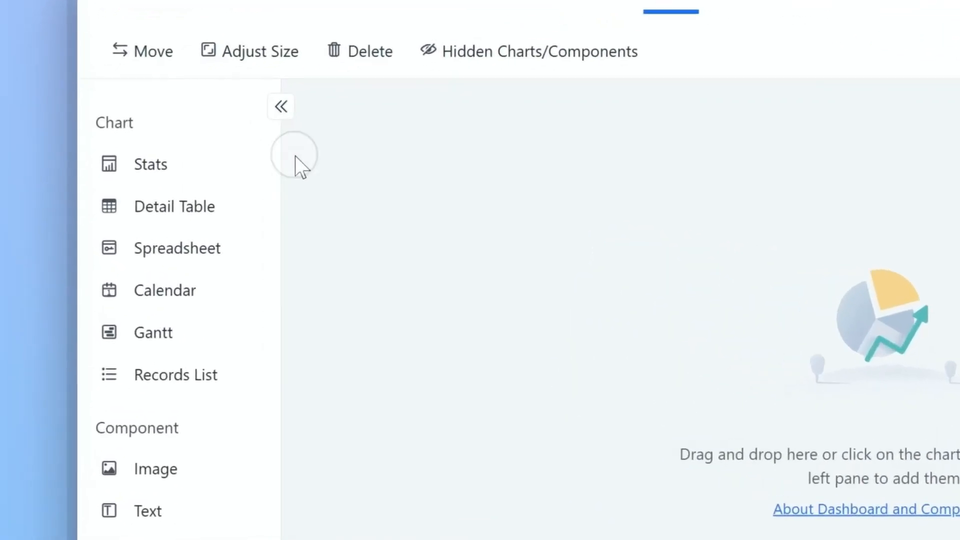
mouse_move(127, 200)
left_click(225, 205)
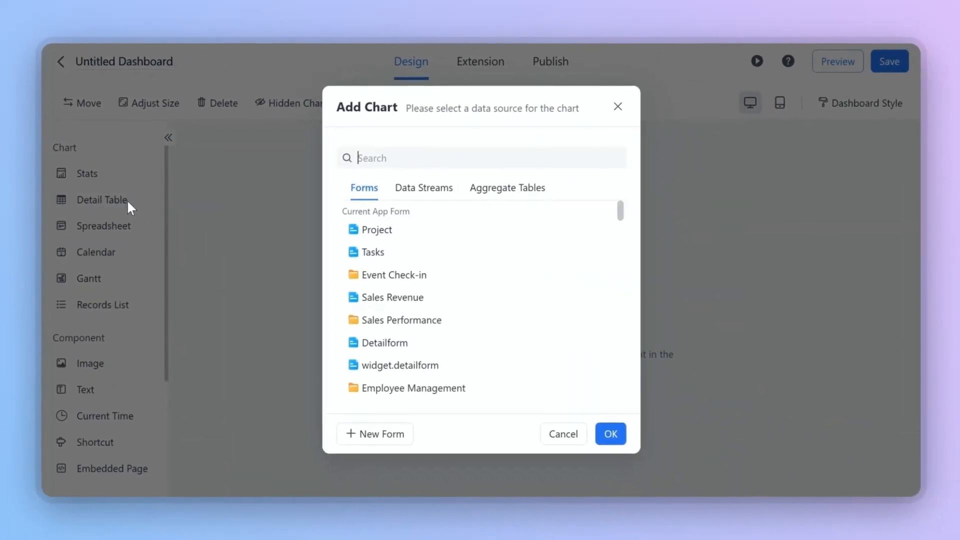
type("stu")
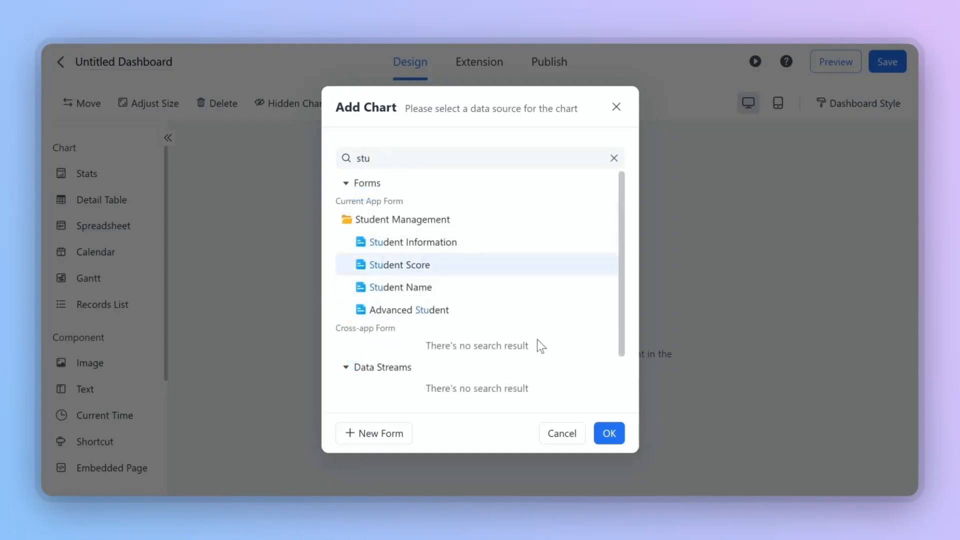
left_click(609, 433)
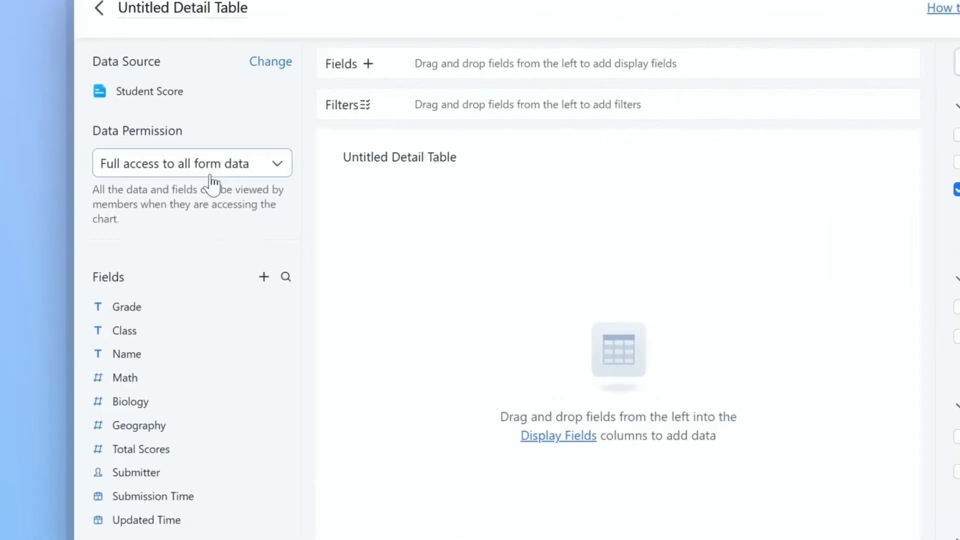
Try the data permission options Full access to all form data and Same permissions as Source Form
left_click(145, 190)
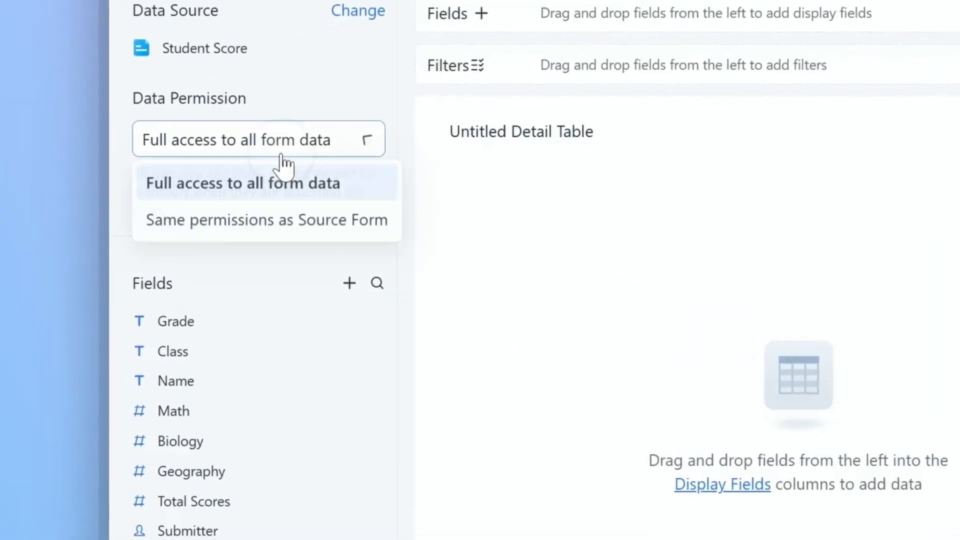
left_click(274, 179)
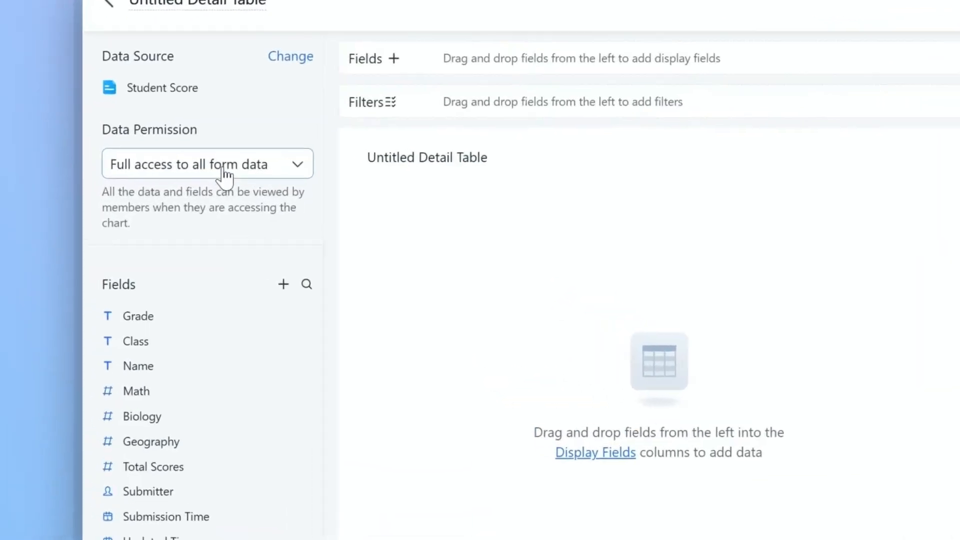
left_click(143, 185)
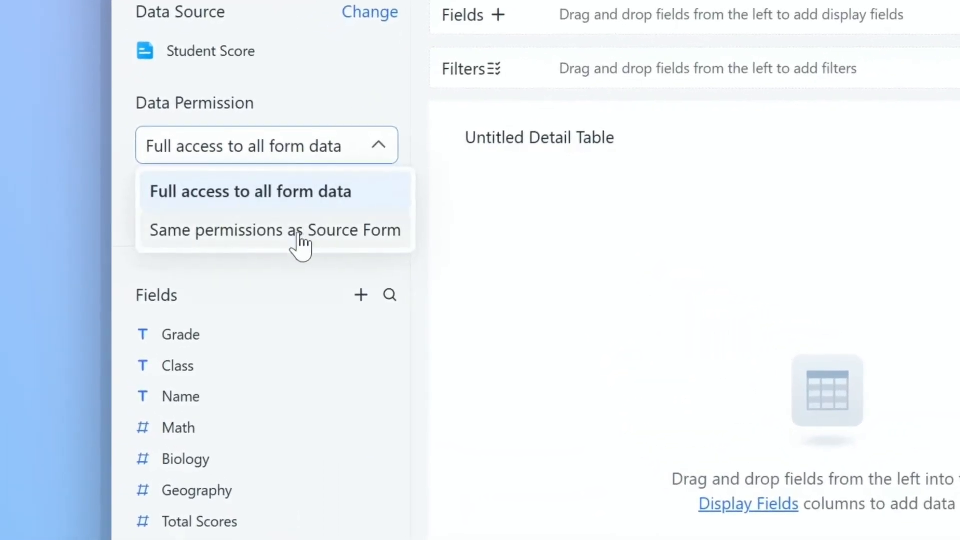
left_click(298, 245)
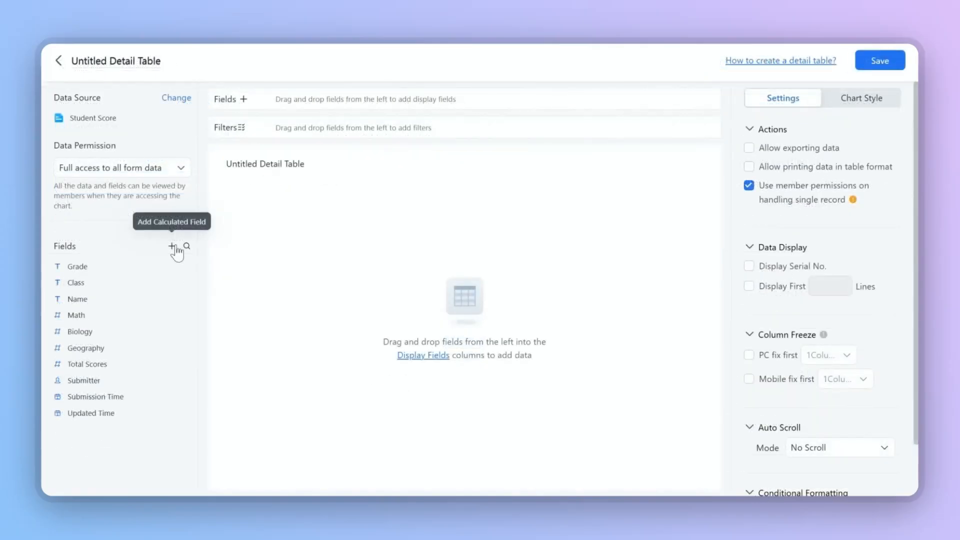
Add a calculated field named Total Scores with the formula Math + Biology + Geography
left_click(172, 246)
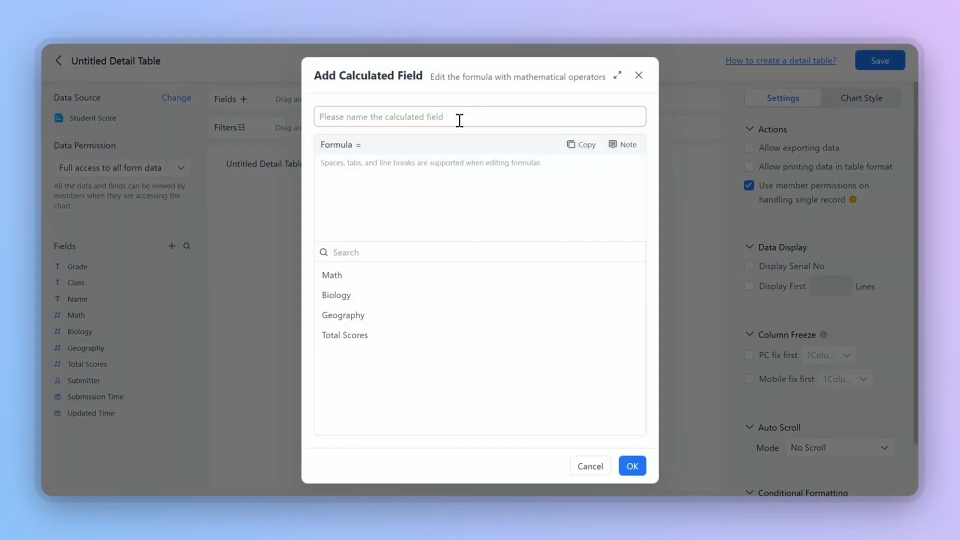
type("Total Scores")
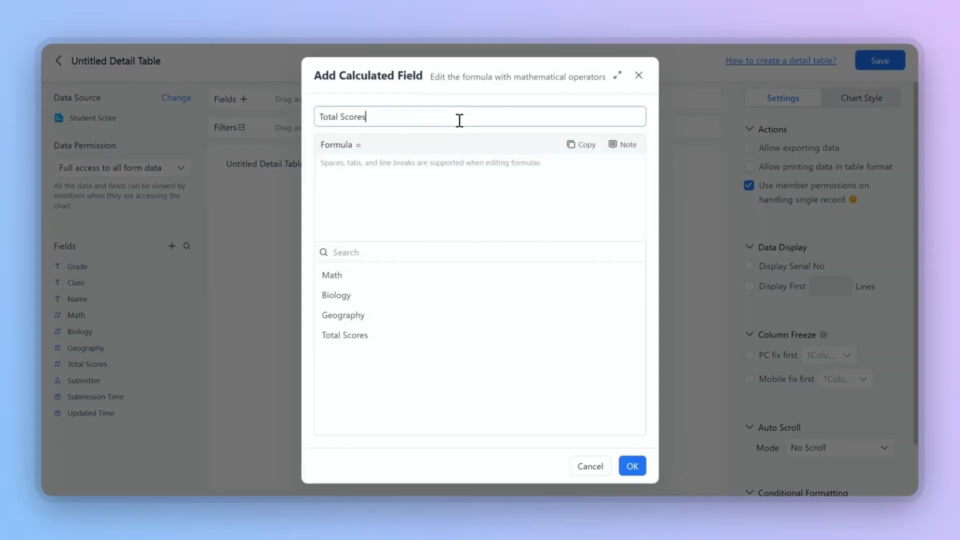
left_click(337, 276)
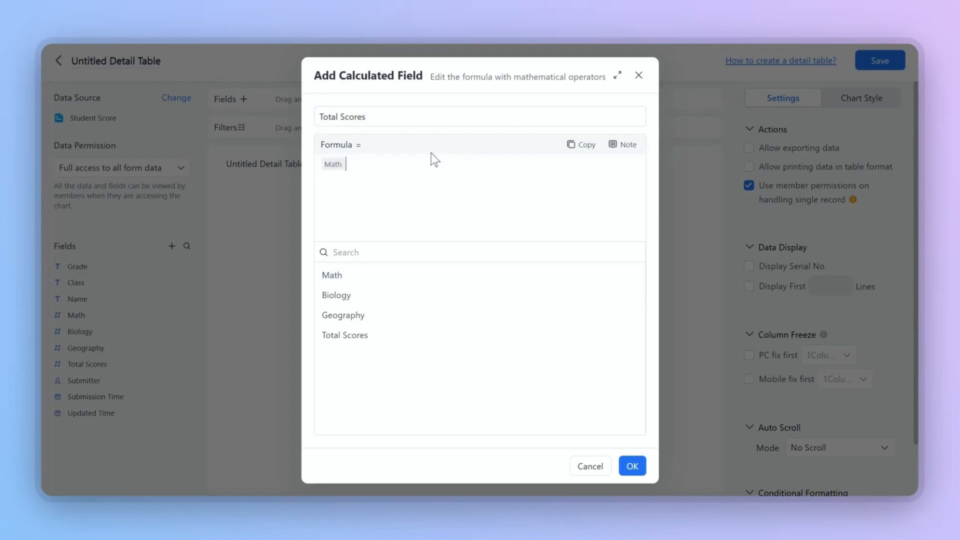
type("+")
left_click(426, 306)
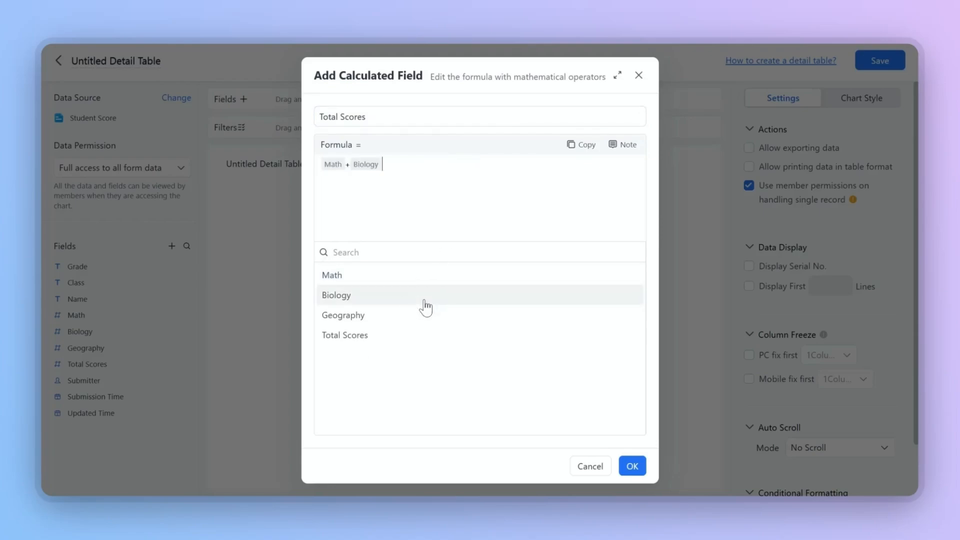
left_click(413, 316)
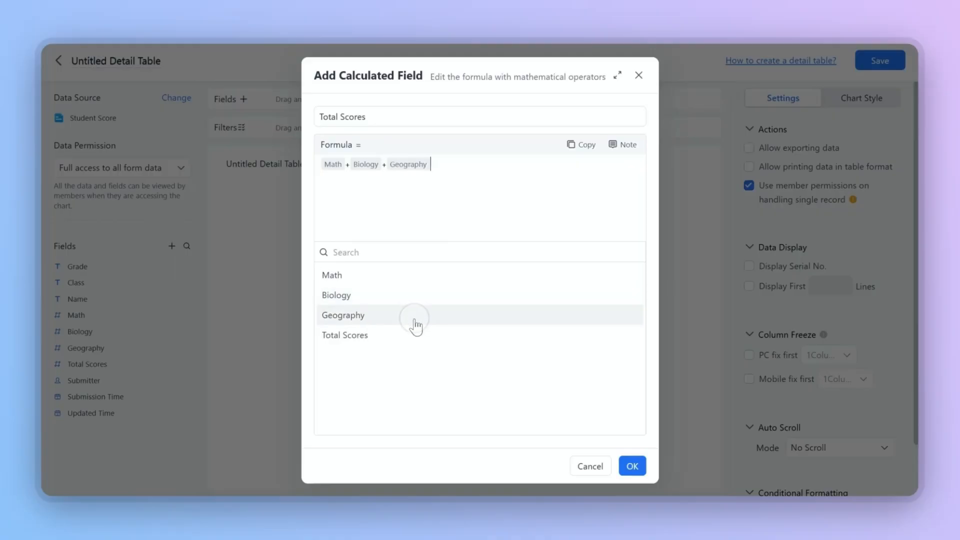
left_click(633, 465)
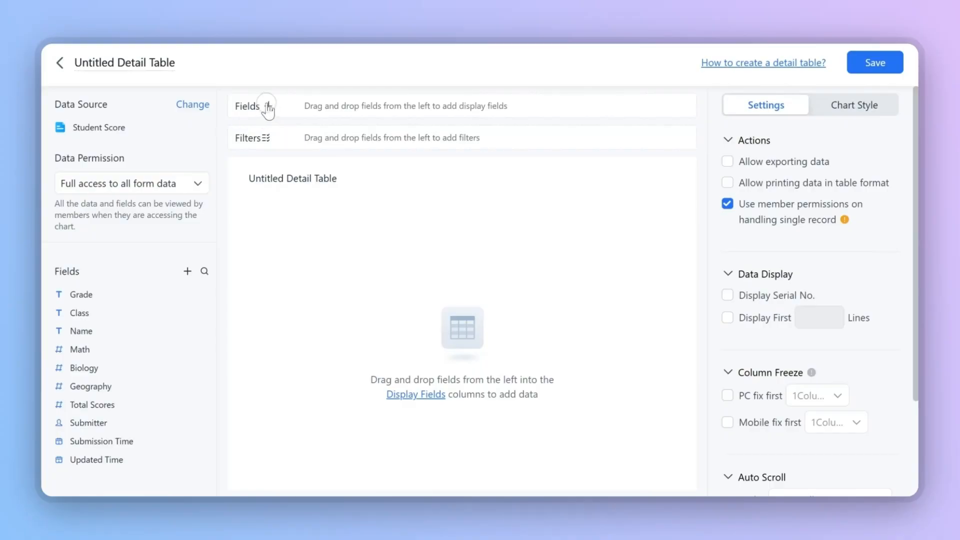
Try selecting all available fields as display fields and clear the selection again
left_click(268, 107)
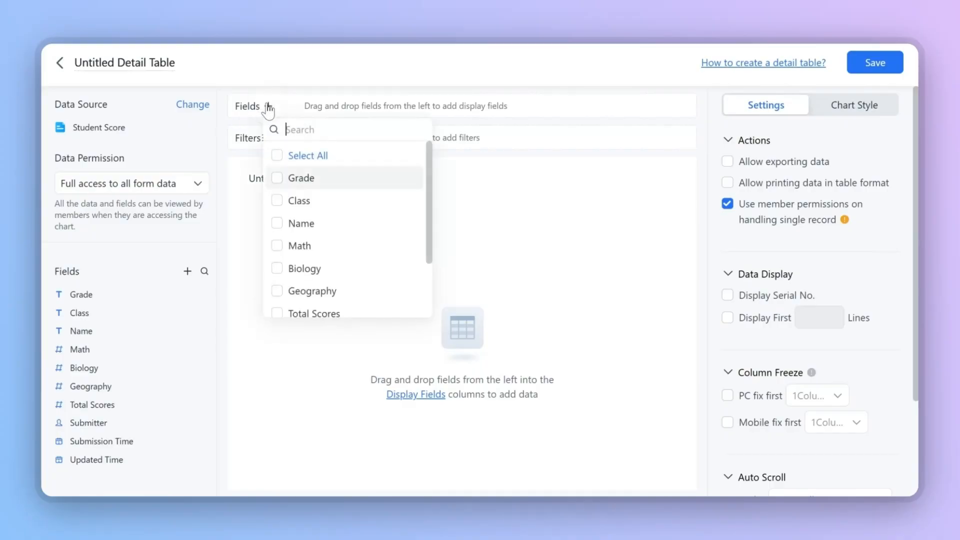
left_click(301, 161)
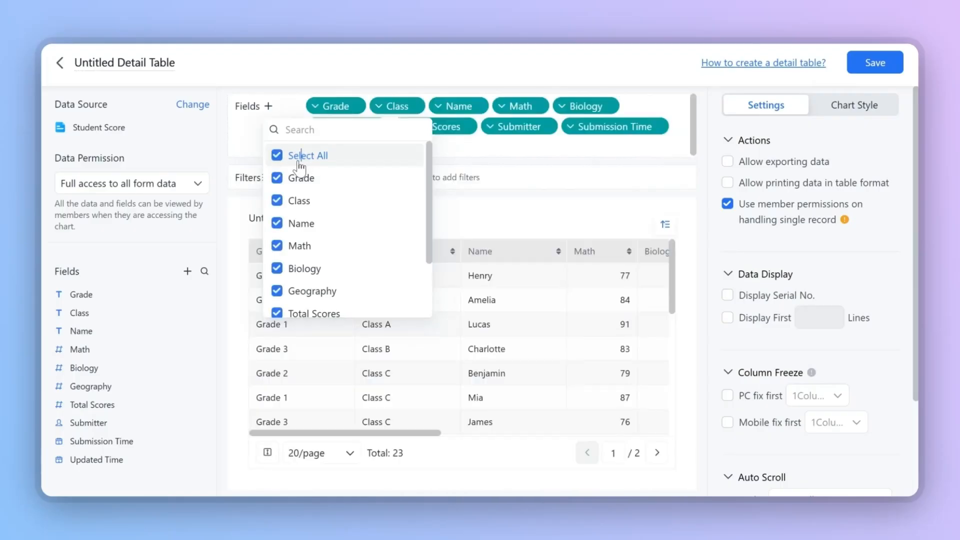
left_click(277, 156)
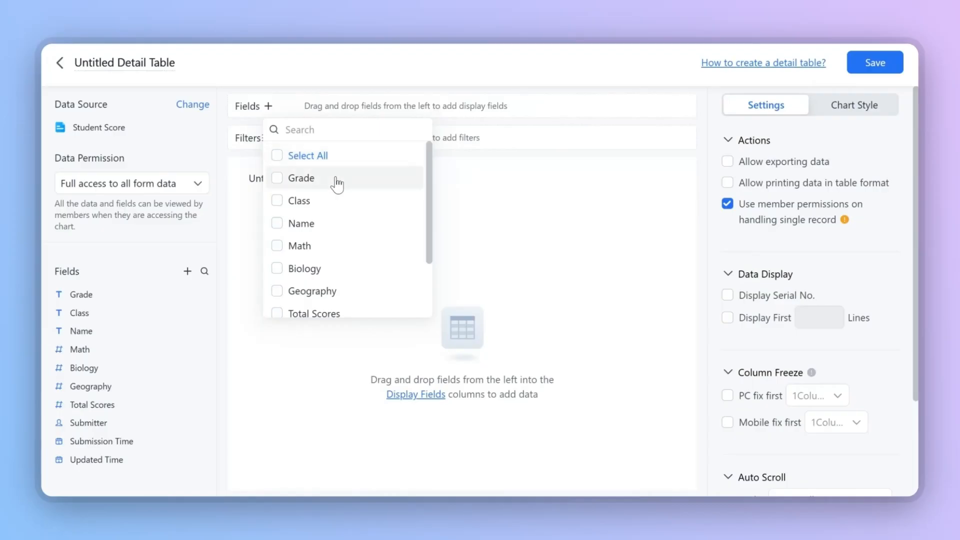
Add Grade, Class, Name, Math, Biology and Geography as display fields of the detail table
left_click(330, 179)
left_click(333, 206)
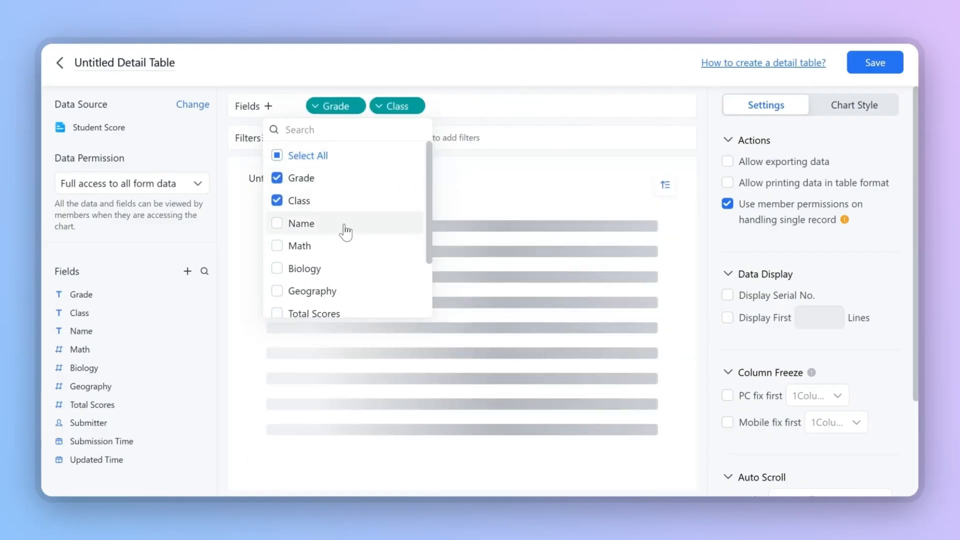
left_click(343, 228)
left_click(345, 252)
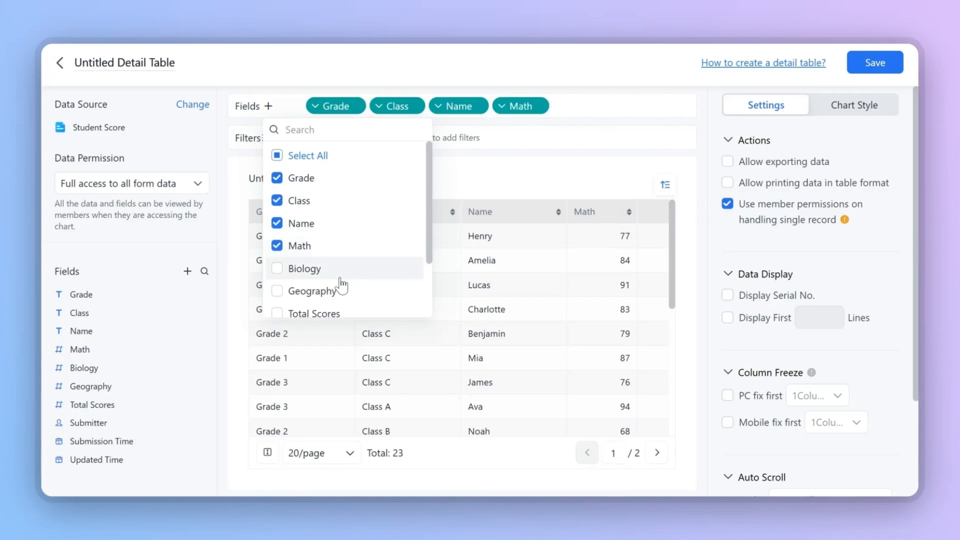
left_click(342, 270)
left_click(346, 293)
left_click(532, 202)
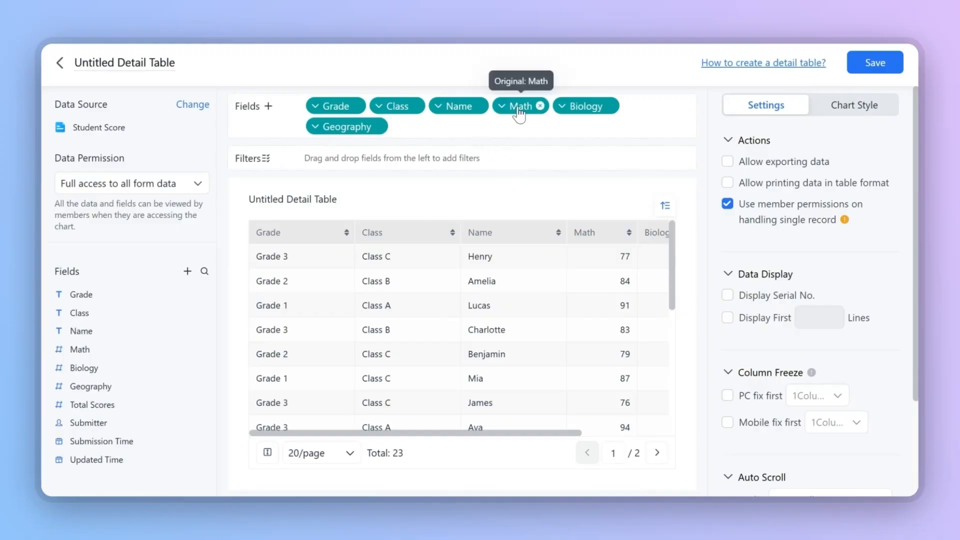
Reorder the display fields so that Geography, Biology and Math follow Name in that order
left_click_drag(520, 108, 580, 106)
left_click_drag(351, 131, 558, 107)
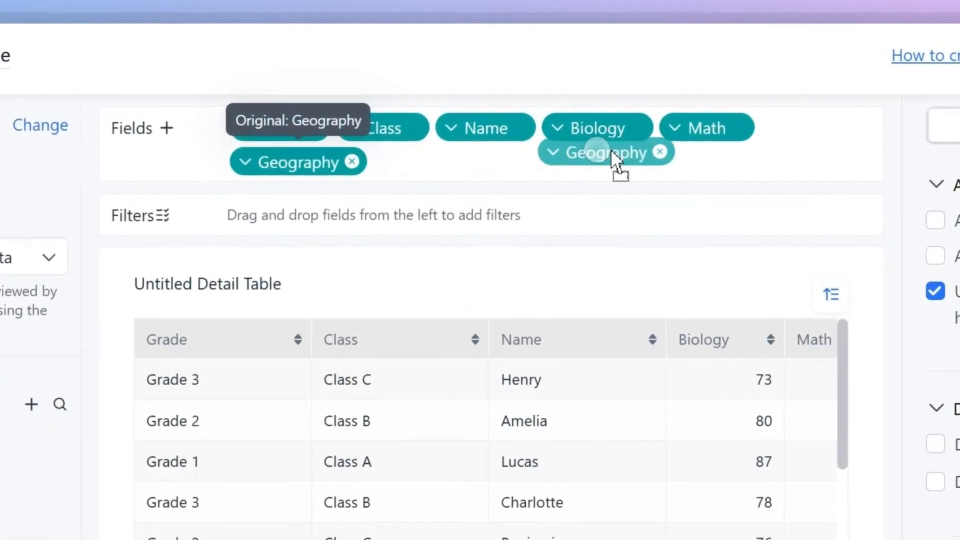
left_click_drag(658, 135, 659, 136)
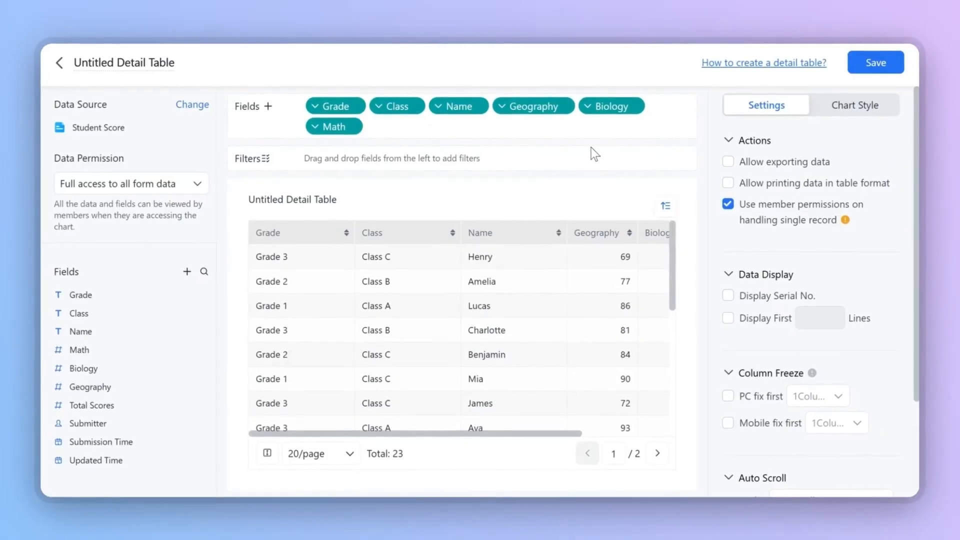
Add a filter on the Grade field that equals to any Grade 1
left_click_drag(95, 295, 337, 166)
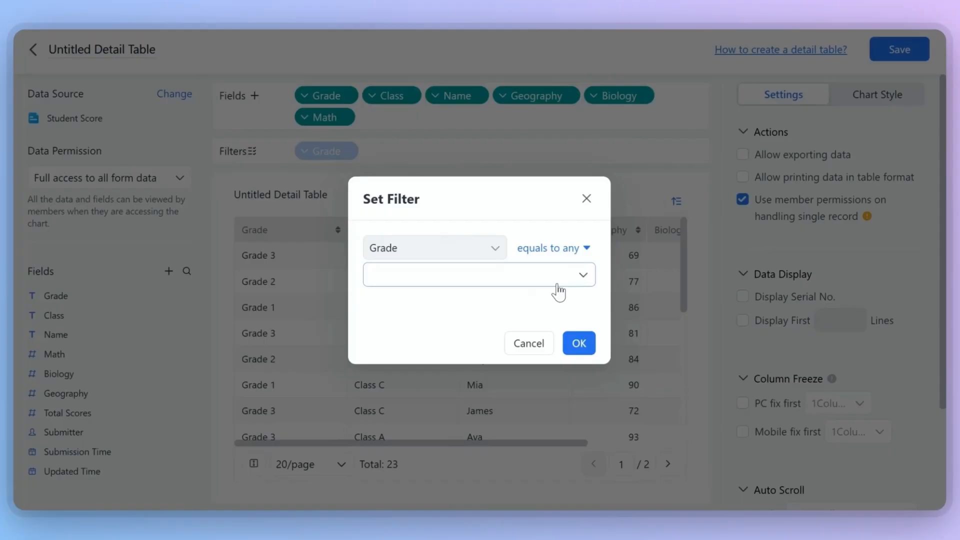
left_click(558, 284)
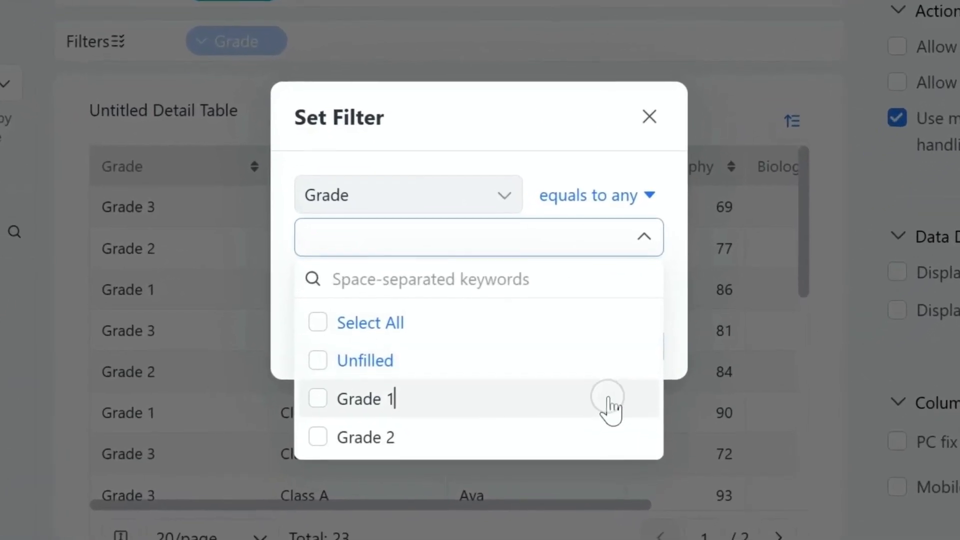
left_click(561, 379)
left_click(669, 364)
left_click(652, 346)
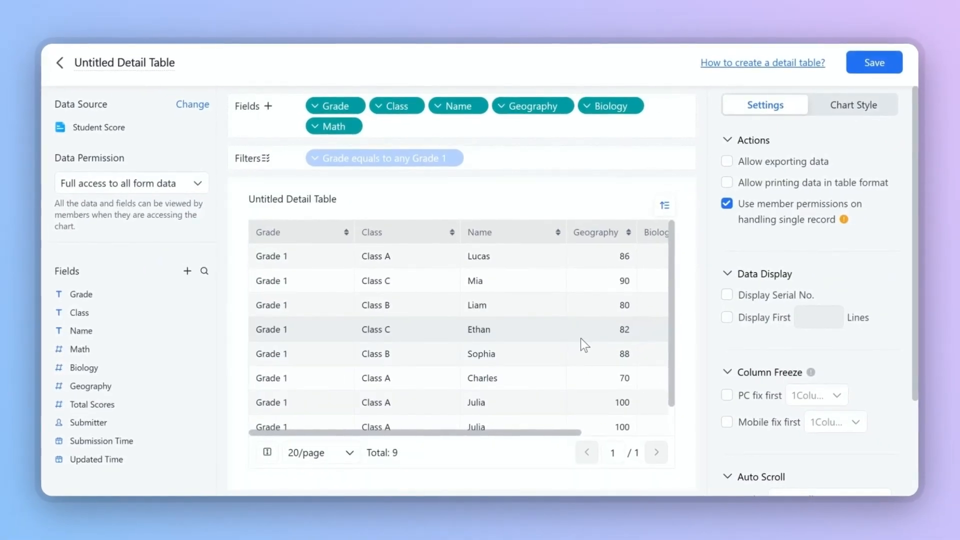
Allow exporting data and printing data in table format for the detail table
scroll(584, 345, "down", 1)
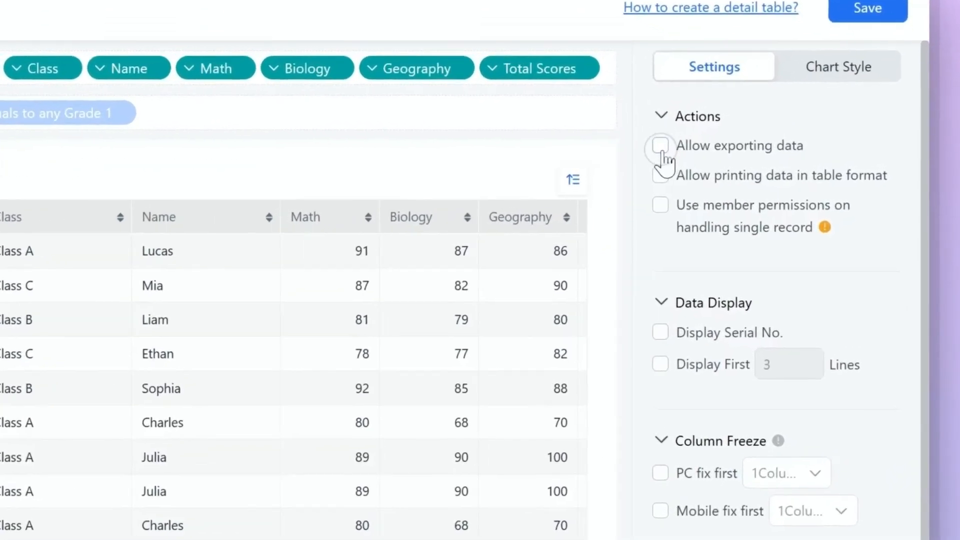
left_click(749, 147)
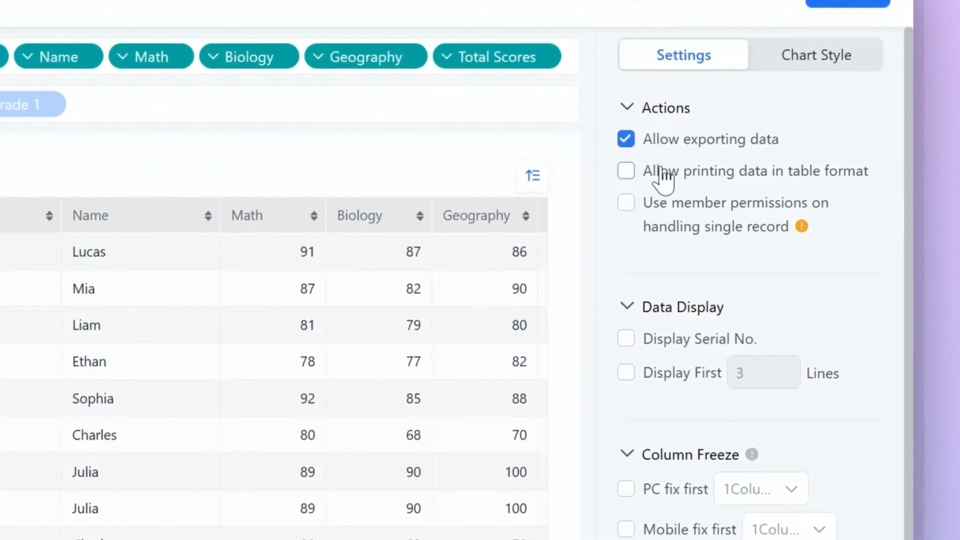
left_click(626, 172)
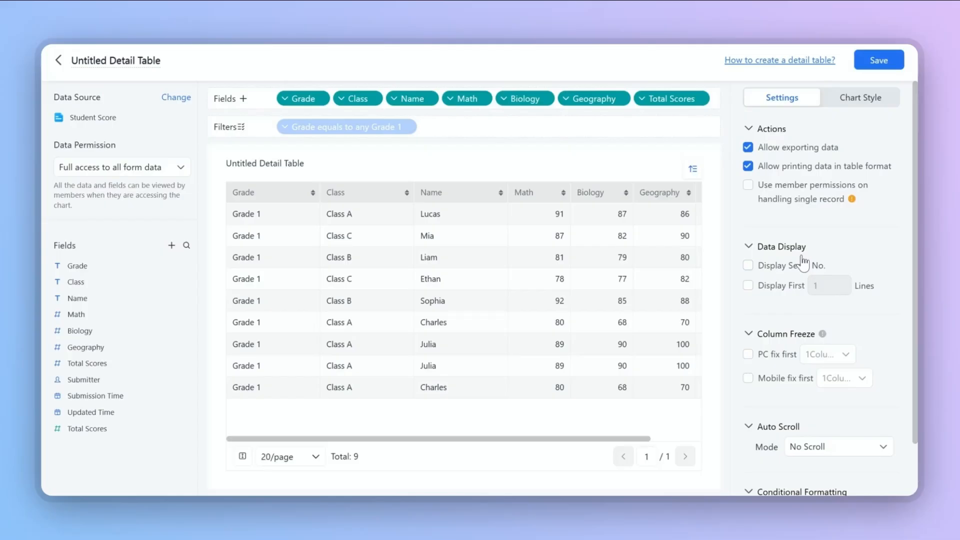
Display serial numbers in the detail table and limit it to the first 3 lines
left_click(749, 266)
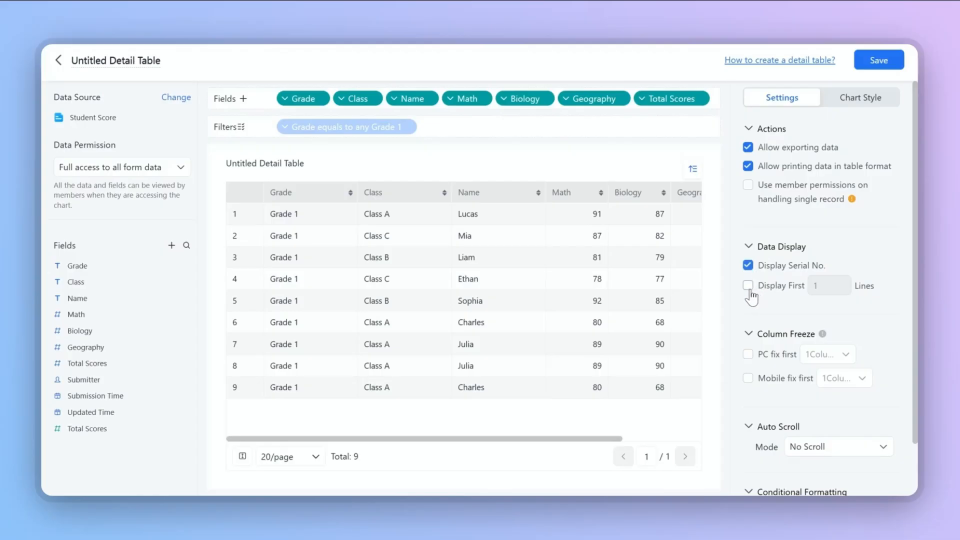
left_click(748, 288)
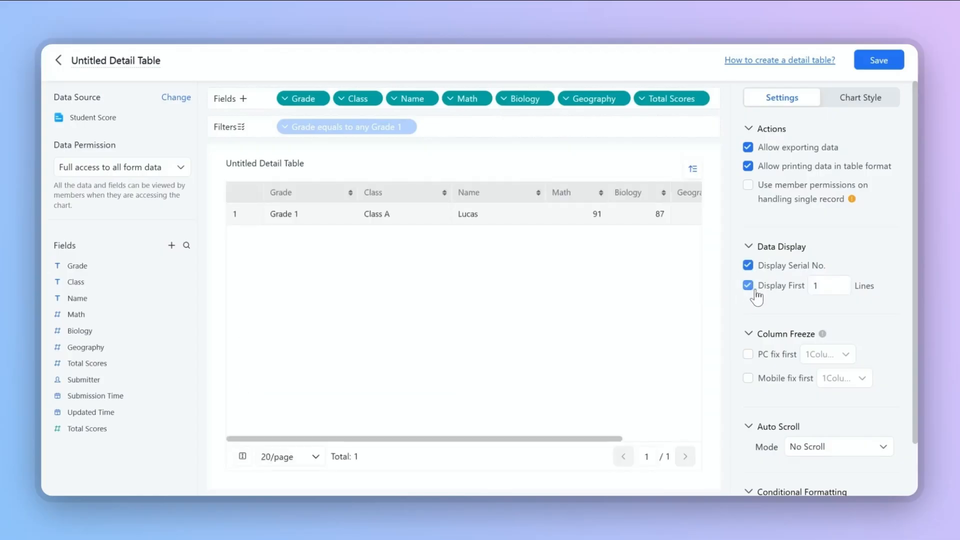
double_click(824, 292)
left_click(821, 305)
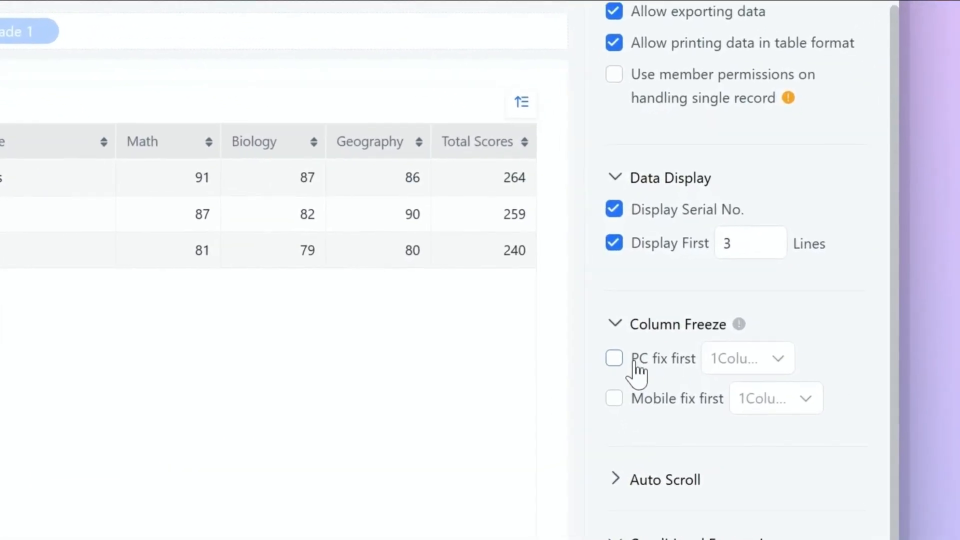
Freeze the first 3 columns on PC and check the freeze by scrolling the table horizontally
left_click(746, 322)
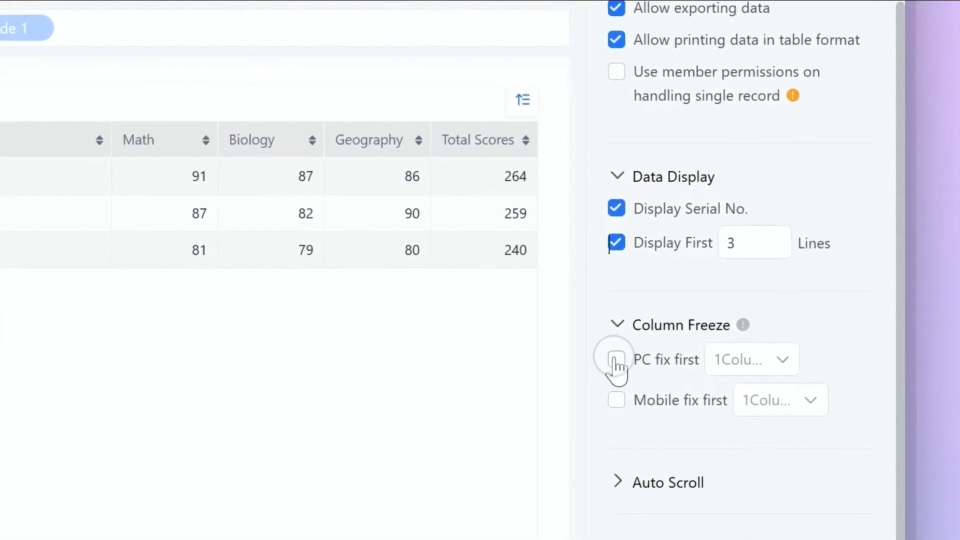
left_click(615, 359)
left_click(758, 364)
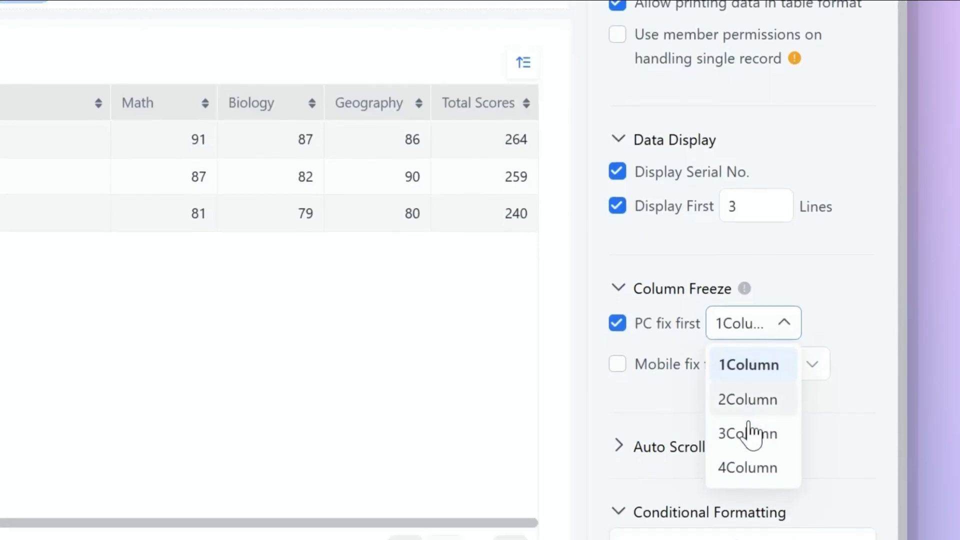
left_click(748, 433)
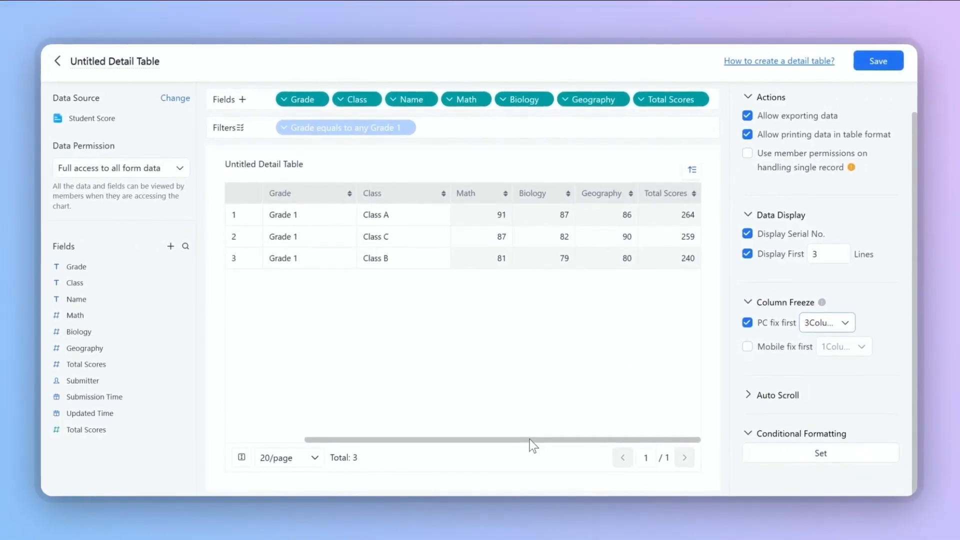
left_click_drag(529, 440, 437, 436)
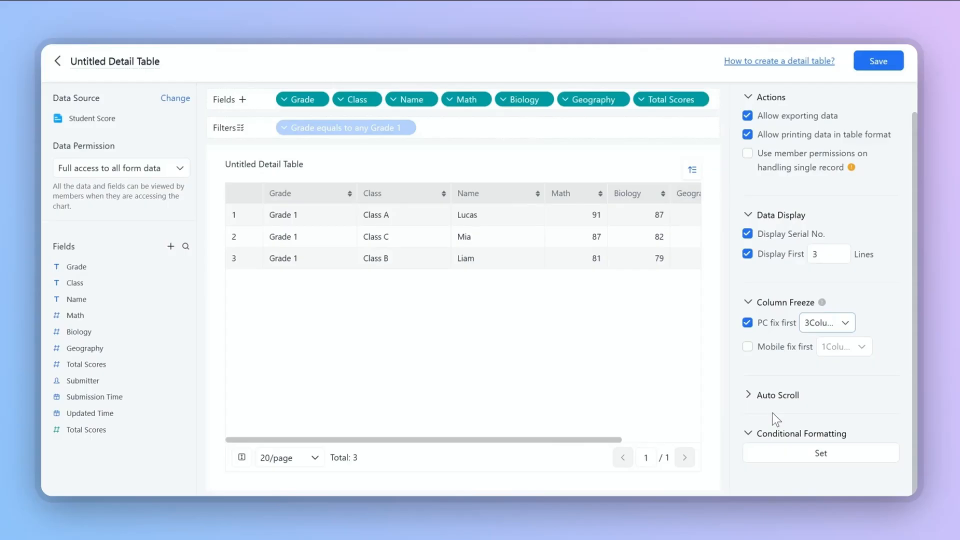
Freeze the first 3 columns on mobile and try the Data Scroll and Page Scroll modes for auto scroll
left_click(784, 352)
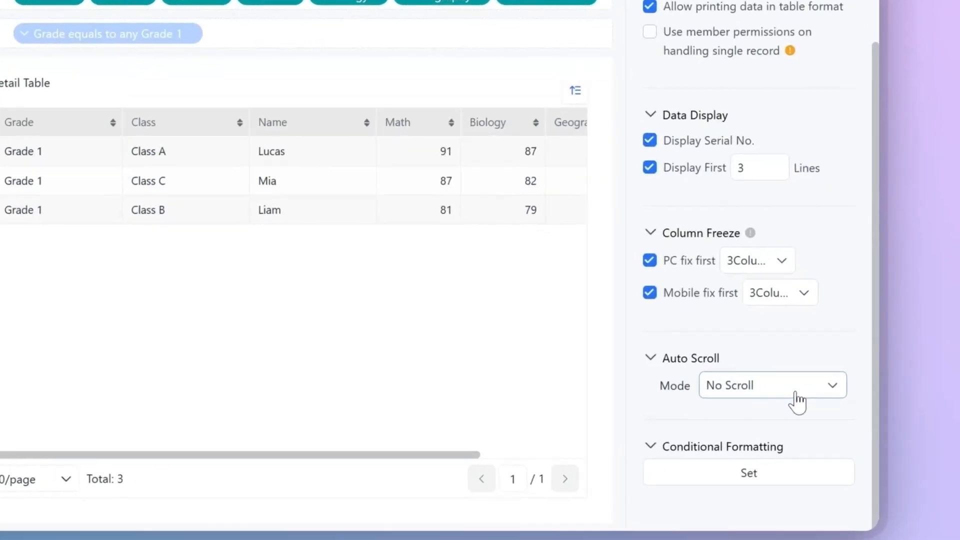
left_click(796, 395)
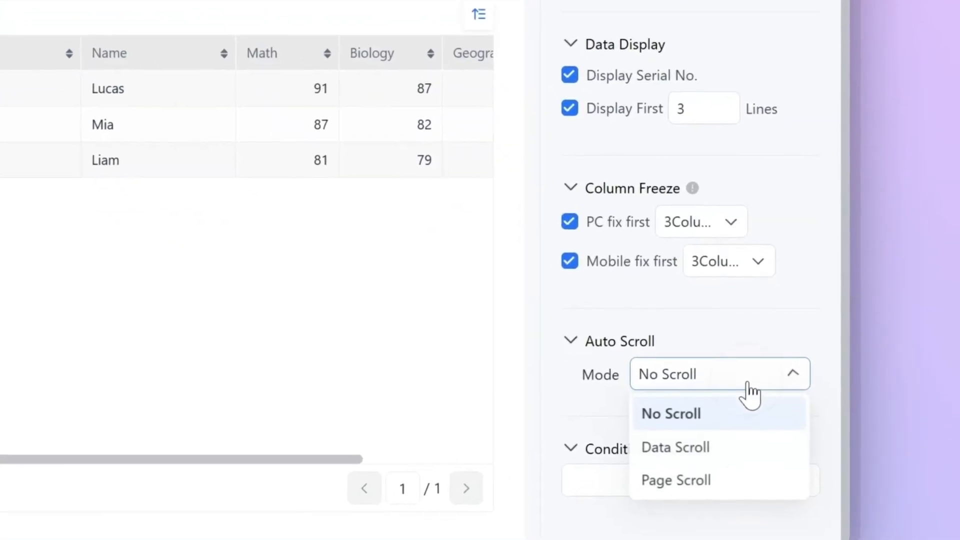
left_click(743, 408)
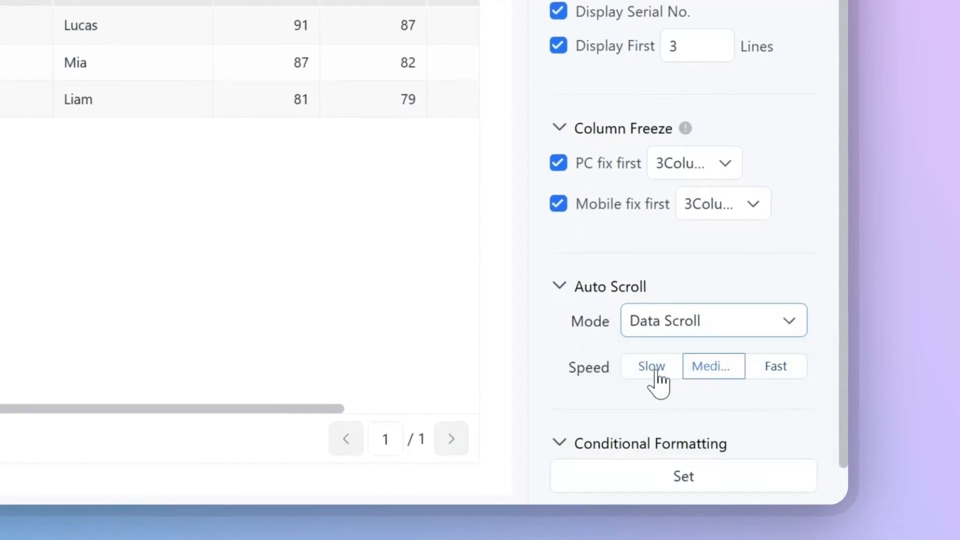
left_click(777, 326)
left_click(739, 439)
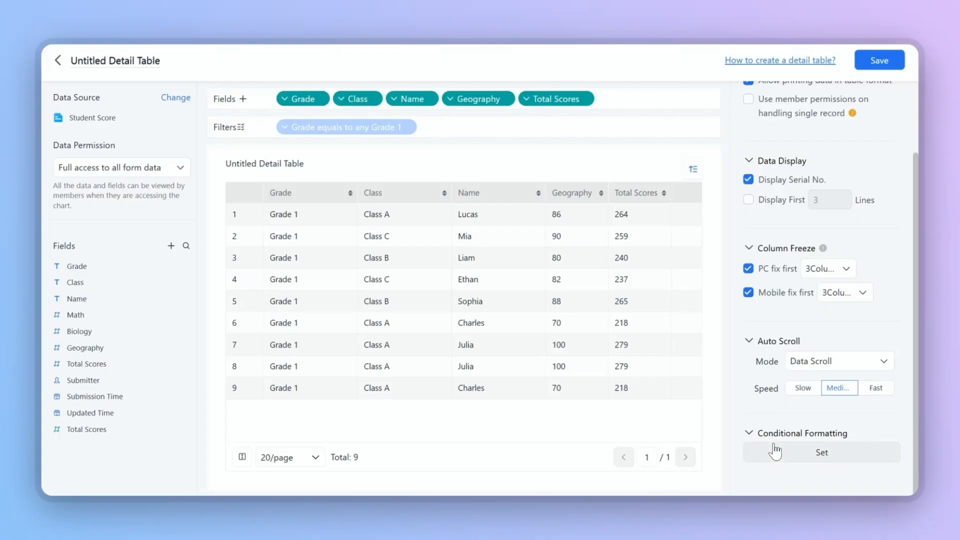
Add a conditional formatting condition for the Total Scores field
left_click(790, 451)
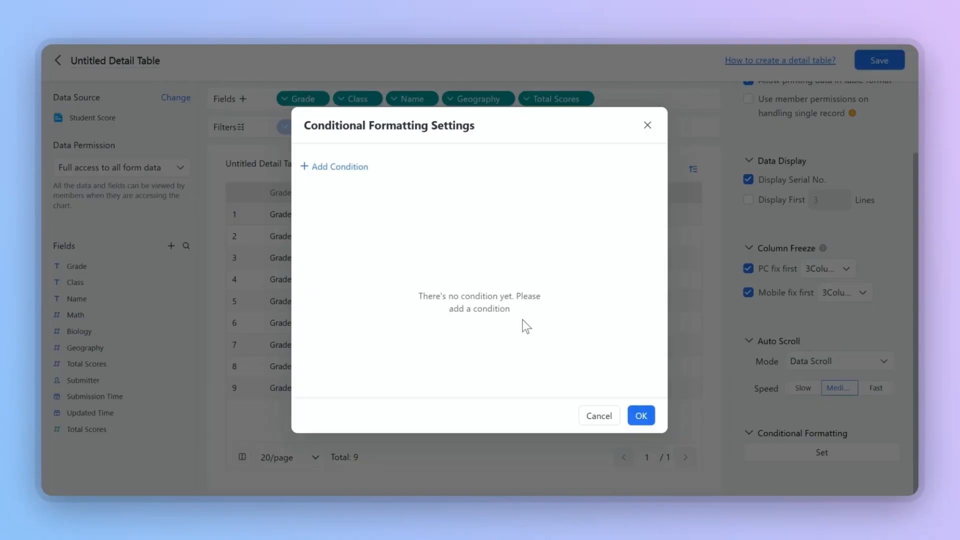
left_click(365, 166)
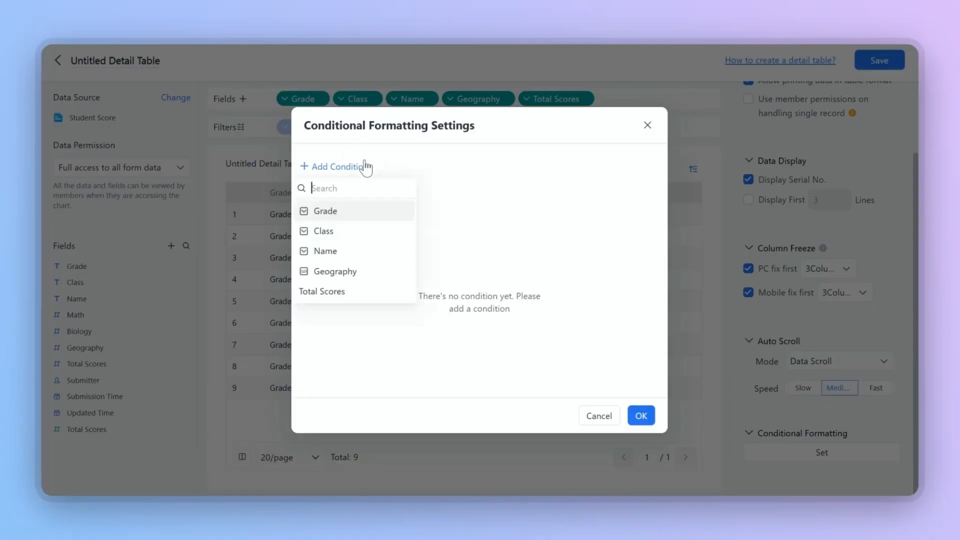
left_click(360, 297)
left_click(497, 302)
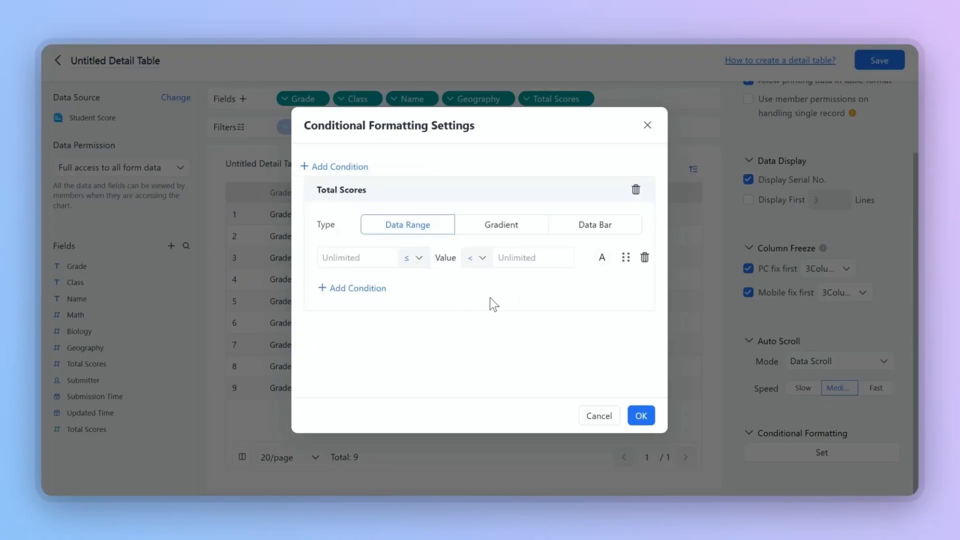
Format Total Scores values from 260 up to but not including 280 with the blue preset and apply the data range condition
left_click(358, 258)
type("2602")
left_click(602, 258)
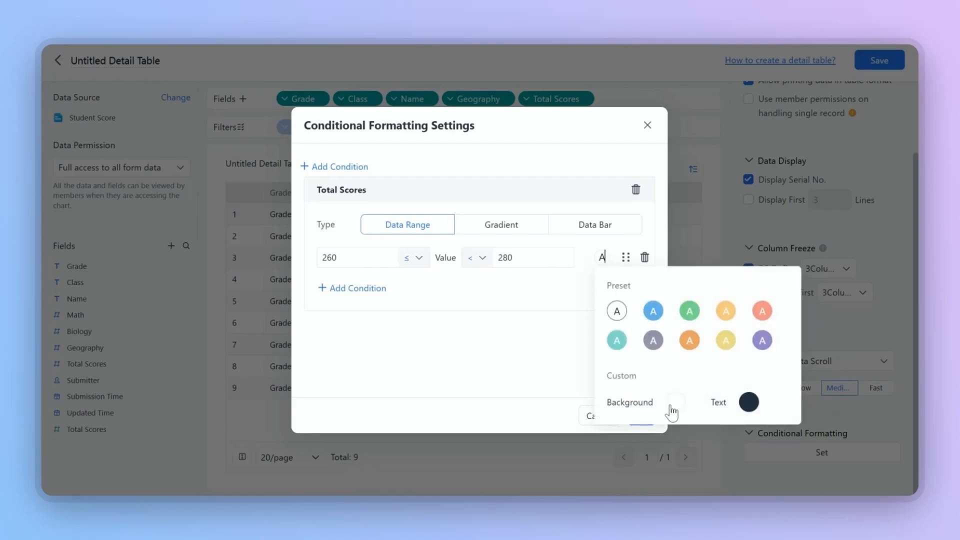
left_click(653, 313)
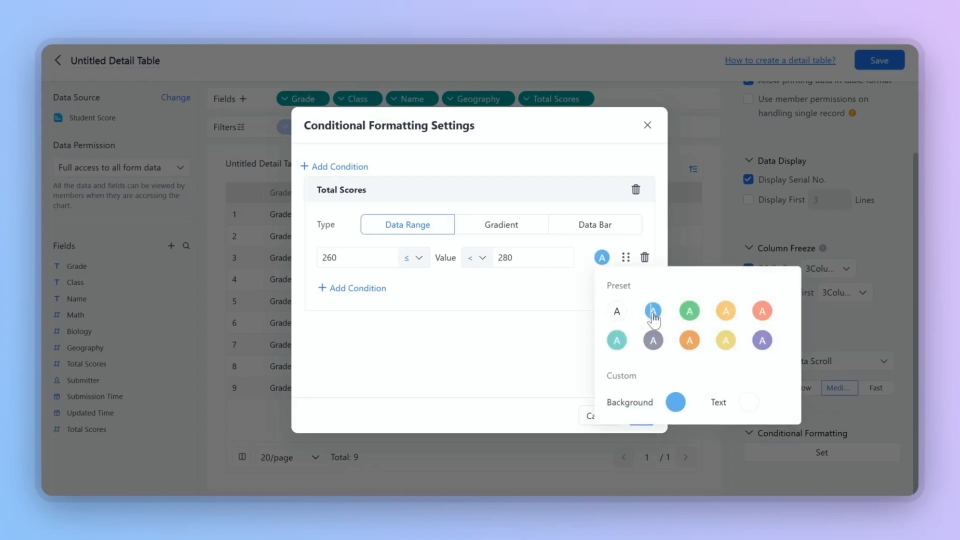
left_click(535, 349)
left_click(638, 416)
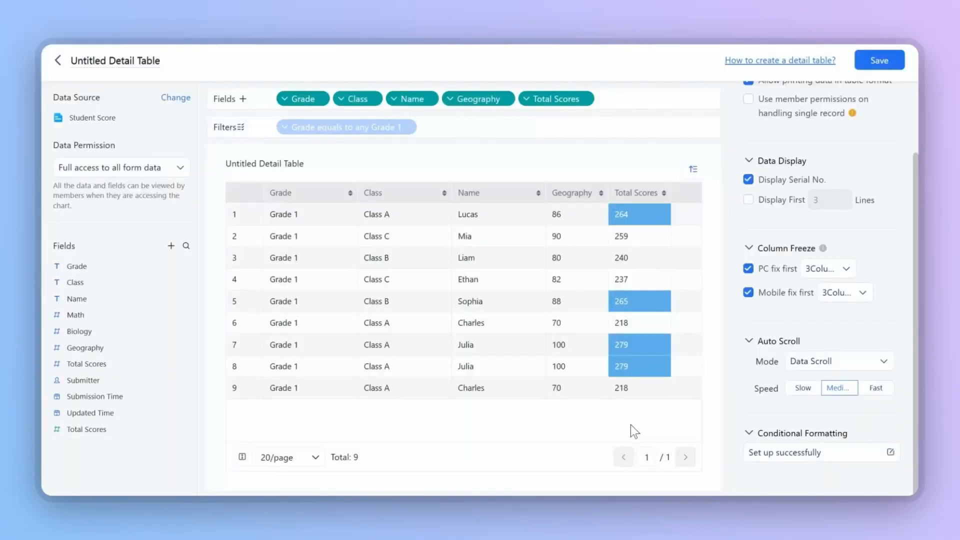
Change the Total Scores conditional formatting to a Gradient with the Sky color set and apply it
left_click(889, 452)
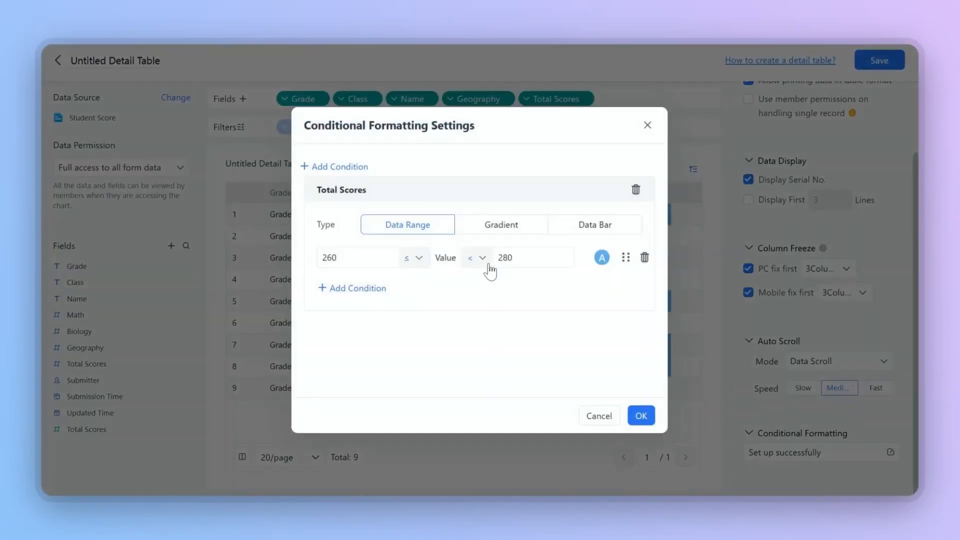
left_click(494, 239)
left_click(582, 265)
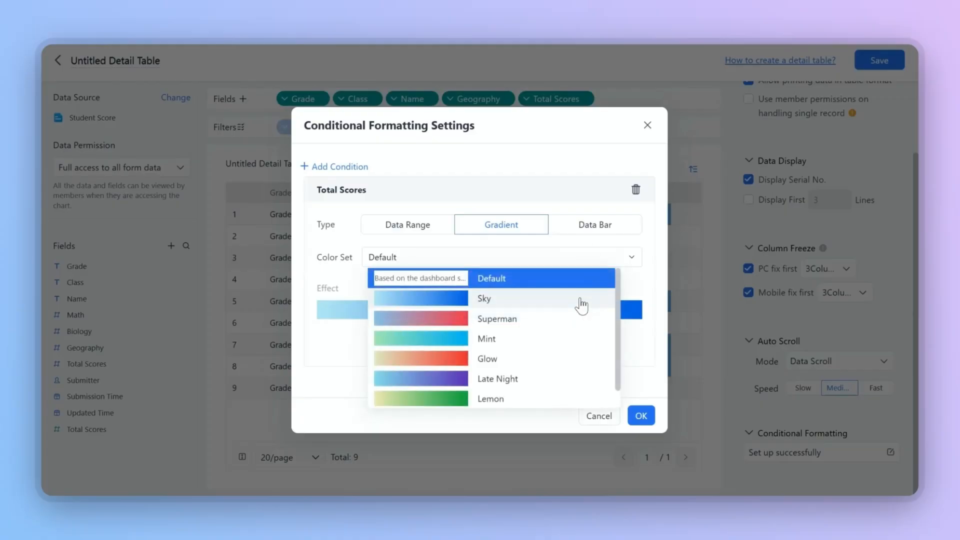
left_click(578, 300)
left_click(642, 417)
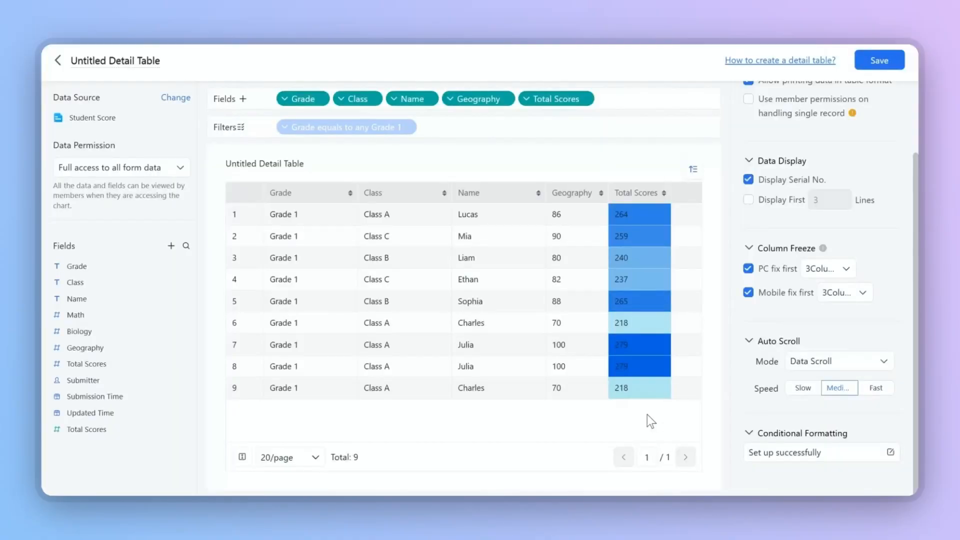
Change the Total Scores conditional formatting to a Data Bar with the orange and blue preset colors and apply it
left_click(797, 454)
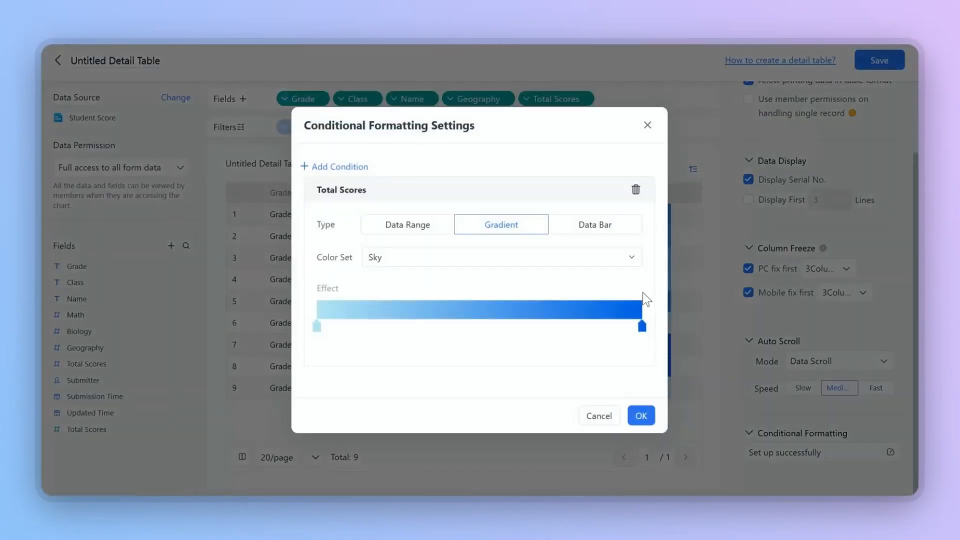
left_click(573, 225)
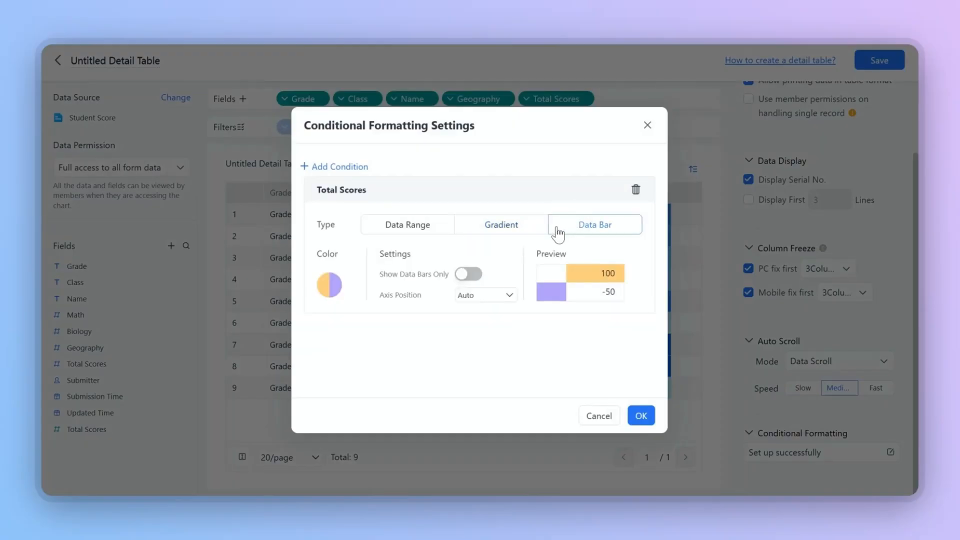
left_click(334, 288)
left_click(375, 347)
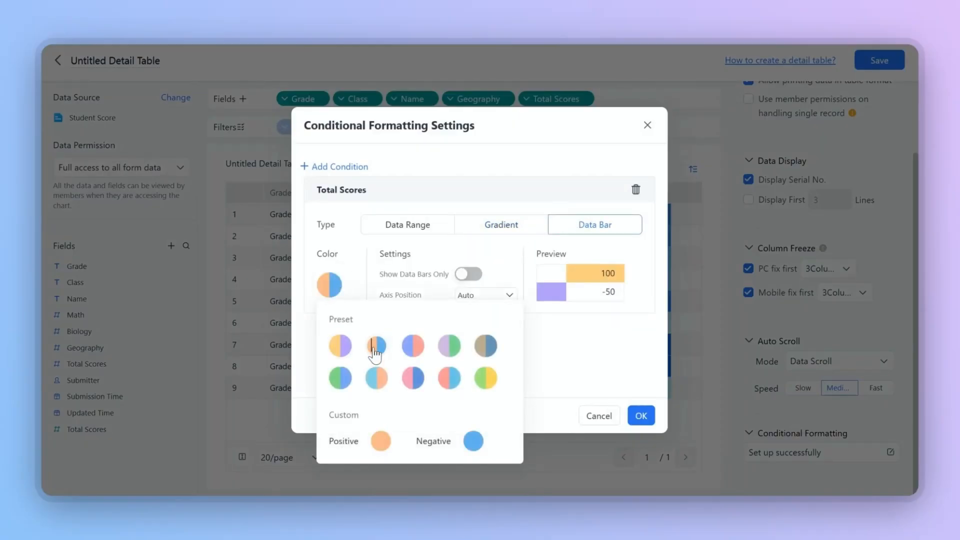
left_click(610, 352)
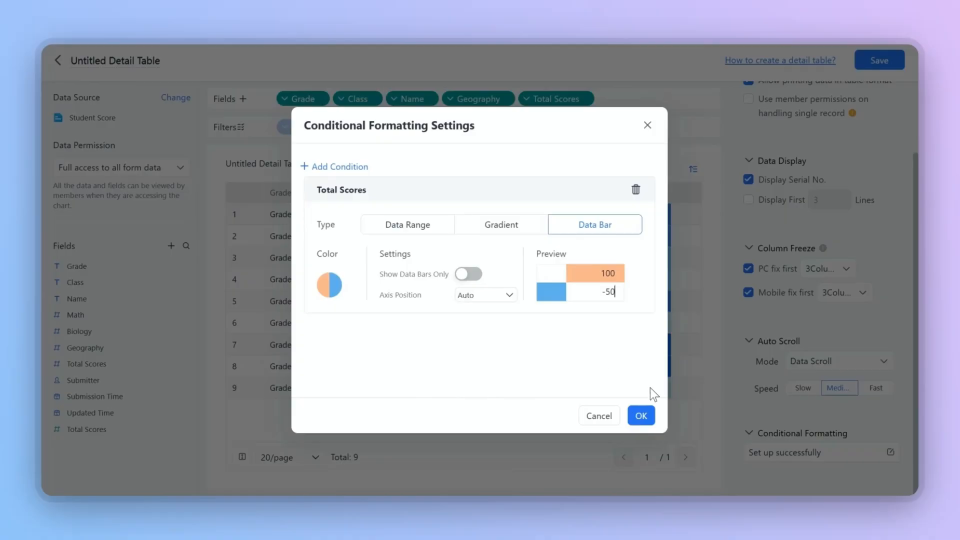
left_click(640, 415)
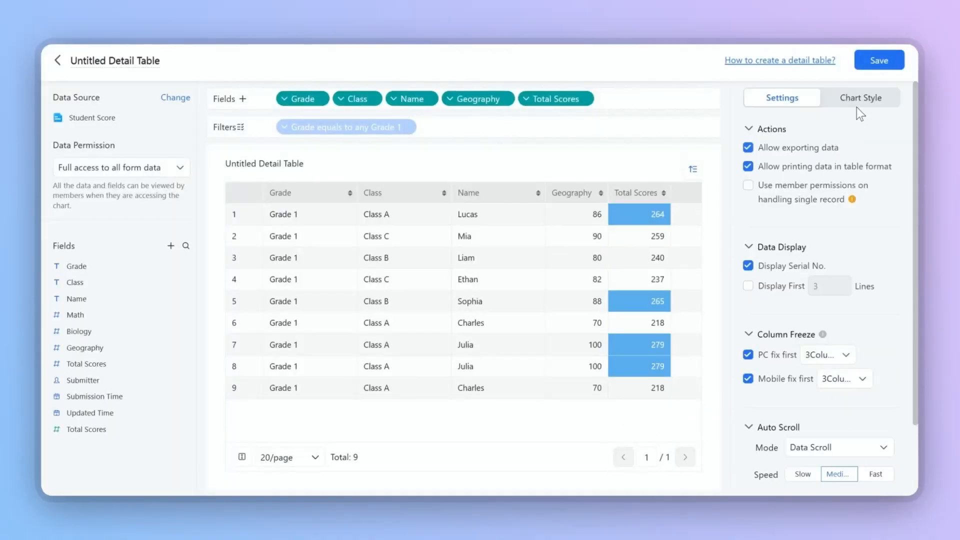
Try a teal background color in the general chart style and switch the background type to Image
left_click(854, 96)
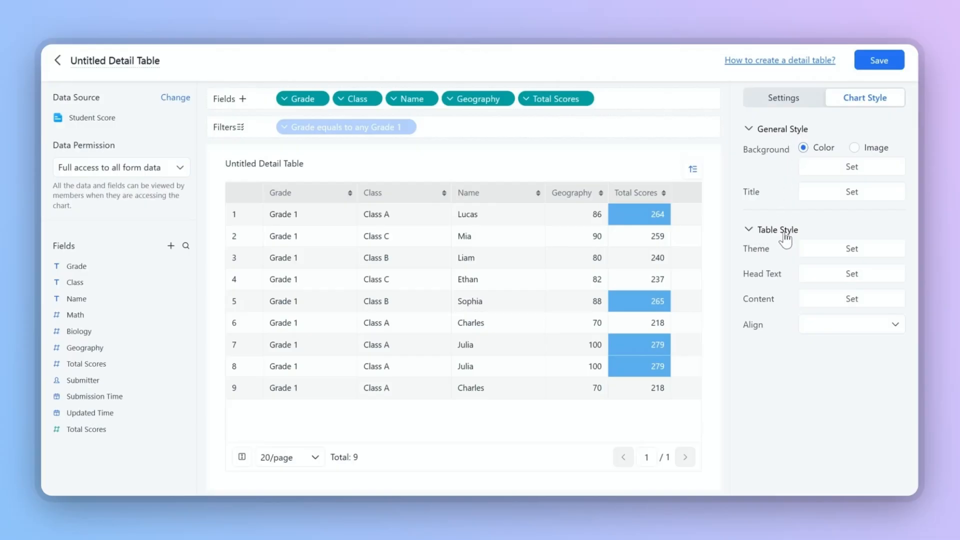
left_click(853, 168)
left_click(831, 230)
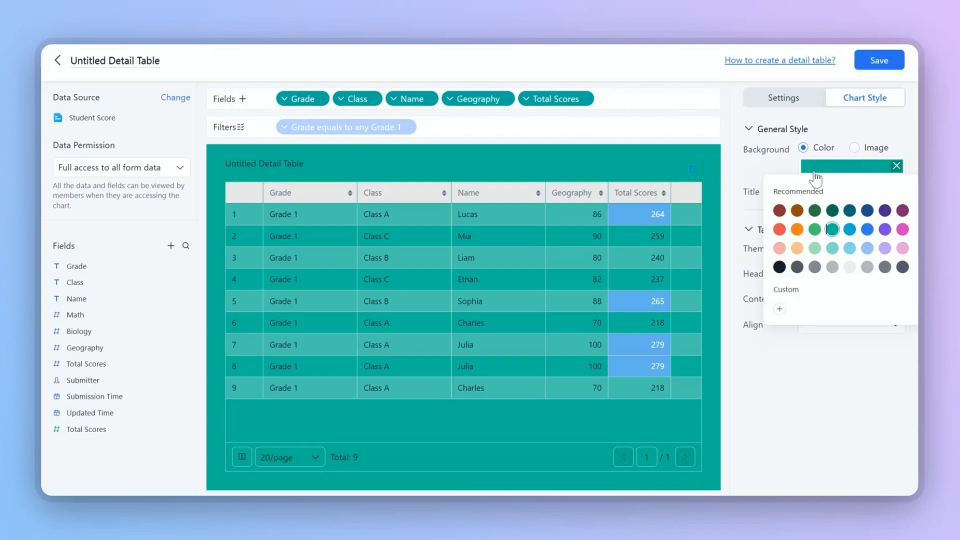
left_click(854, 147)
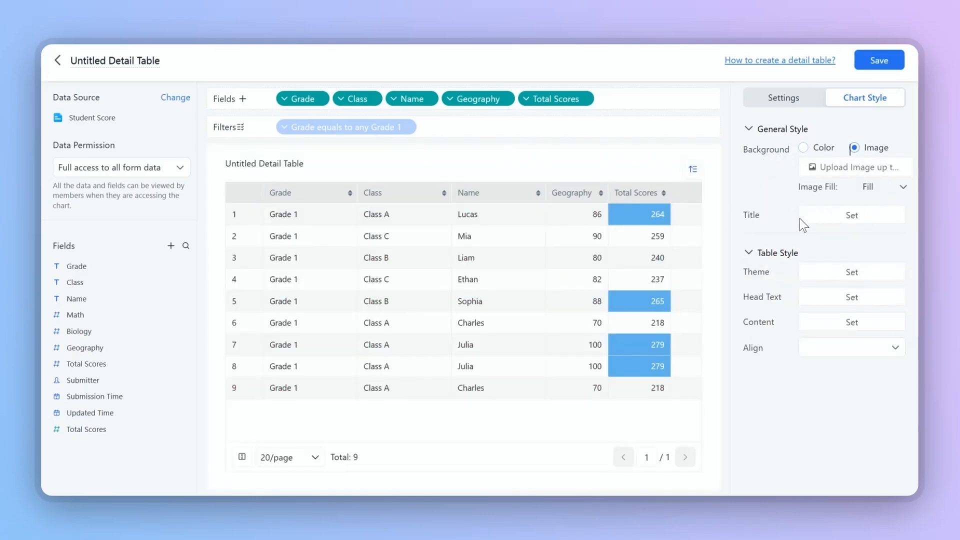
Set the detail table's title color to dark blue in the general chart style
left_click(847, 217)
left_click(867, 259)
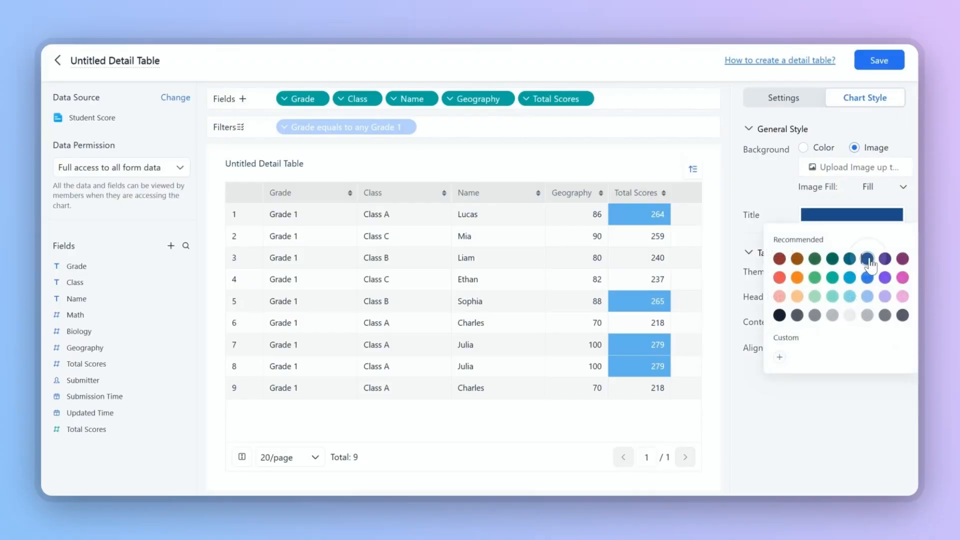
left_click(743, 237)
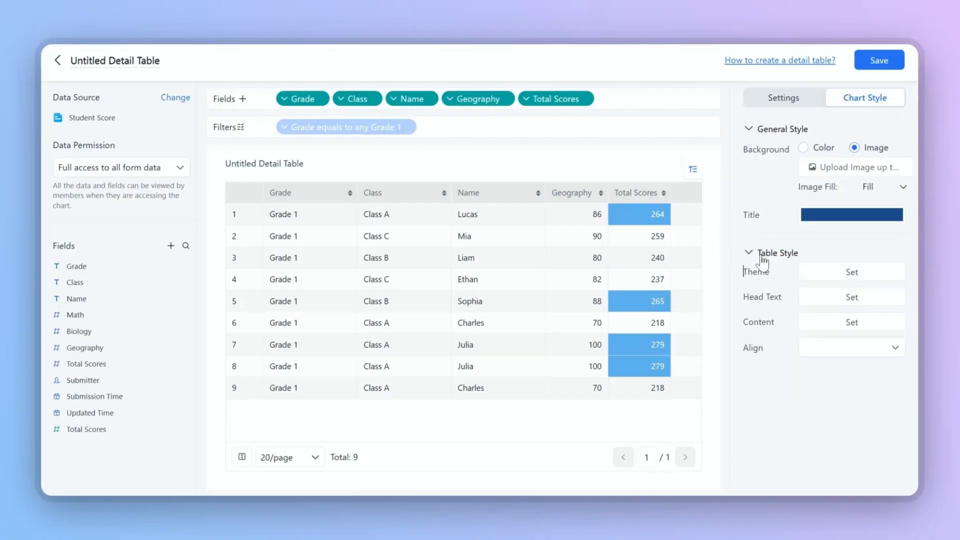
Set the table style's theme color to orange and its head text color to purple
left_click(870, 274)
left_click(796, 333)
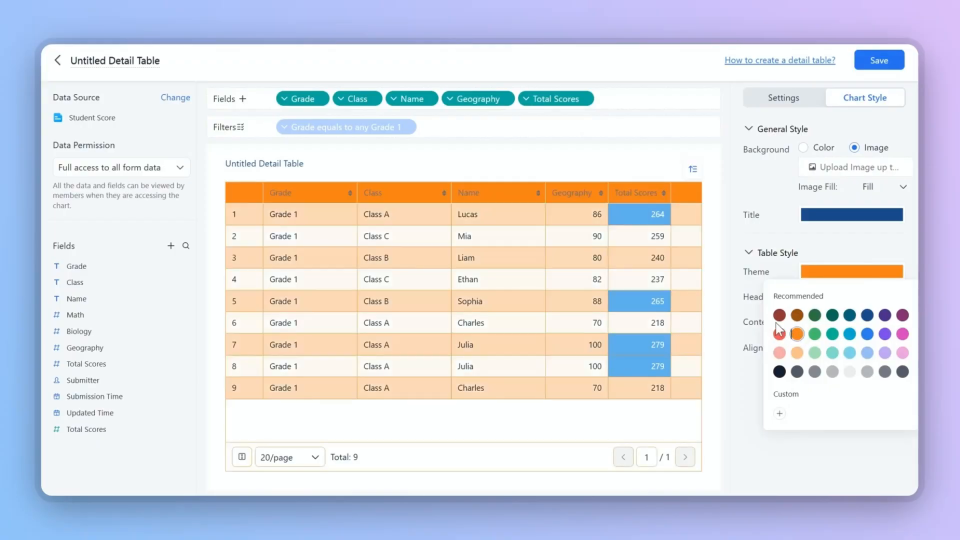
left_click(868, 302)
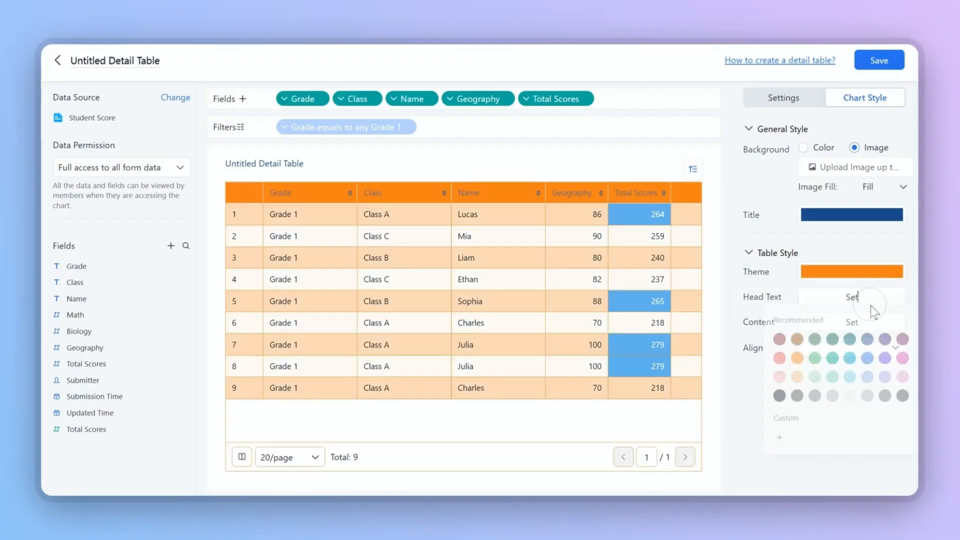
left_click(885, 358)
left_click(750, 323)
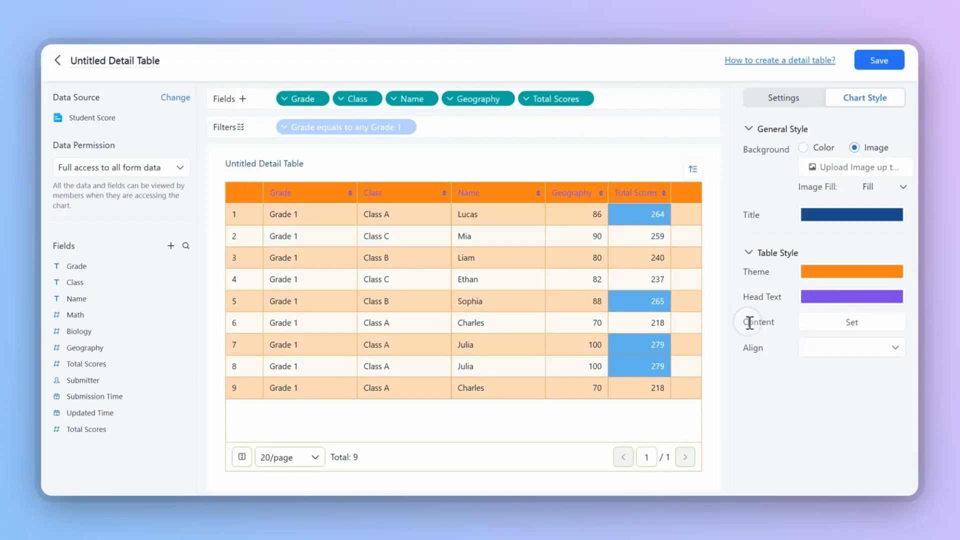
Set the table's content text color to dark gray
left_click(870, 326)
left_click(904, 421)
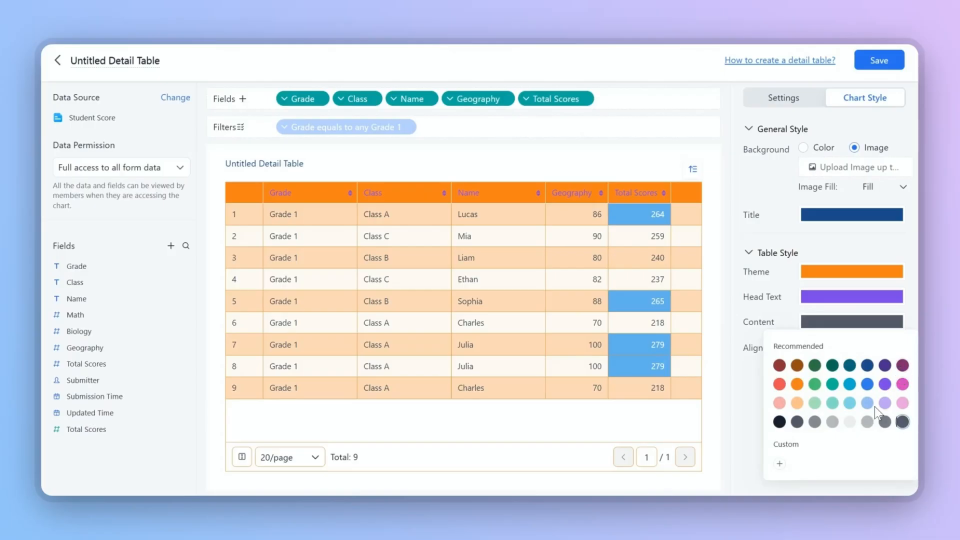
left_click(744, 351)
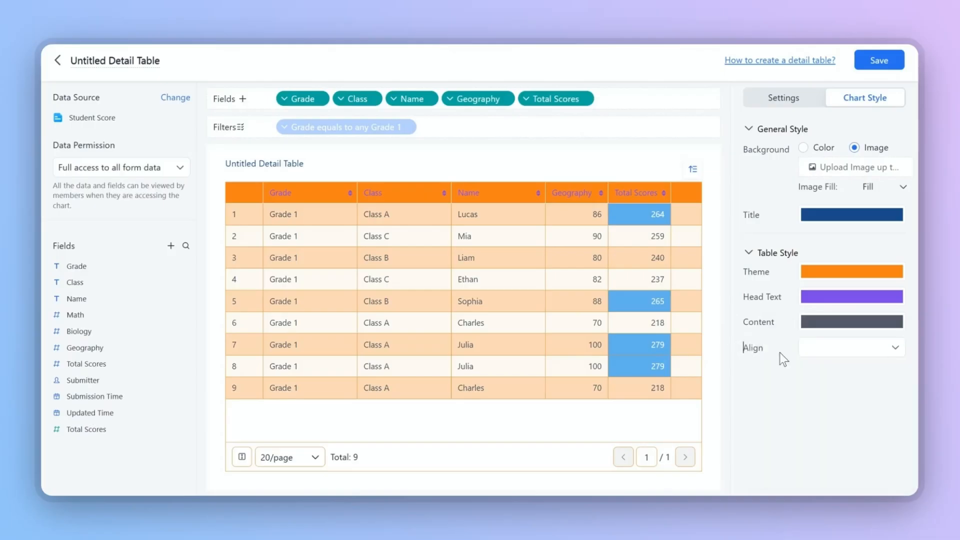
Try Left alignment for the table text and set the alignment to Center
left_click(893, 349)
left_click(885, 394)
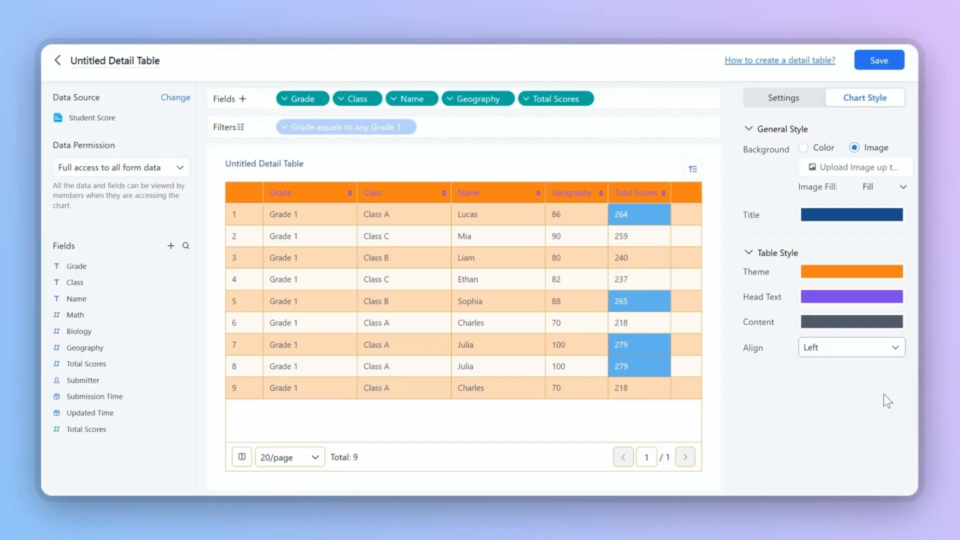
left_click(885, 352)
left_click(871, 419)
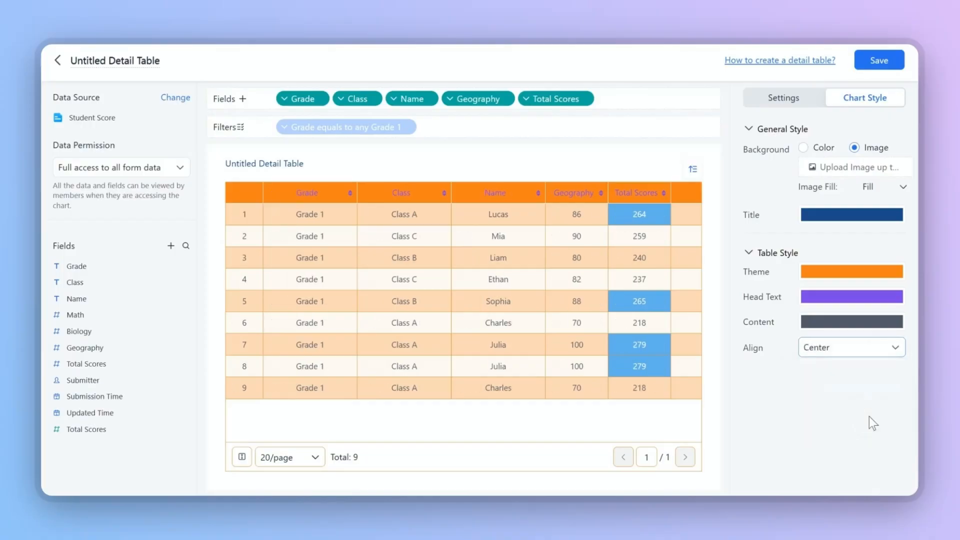